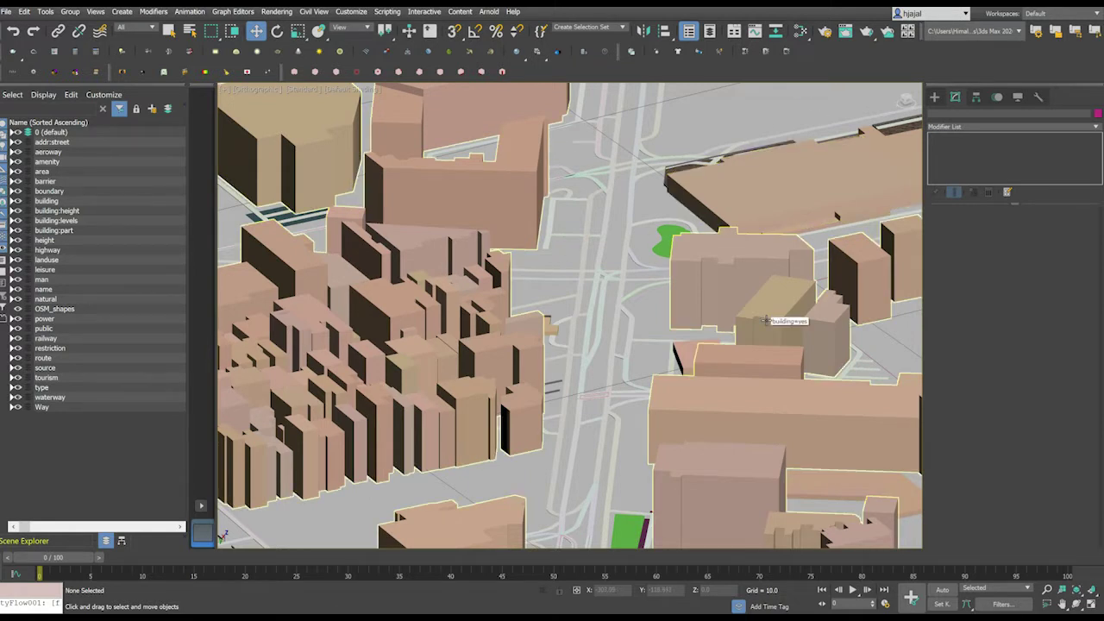
Step: Create a tyFlow object in the empty area behind the city and scale it uniformly down to about 10.5%
click(934, 97)
click(1017, 214)
scroll(590, 213, down, 8)
click(550, 177)
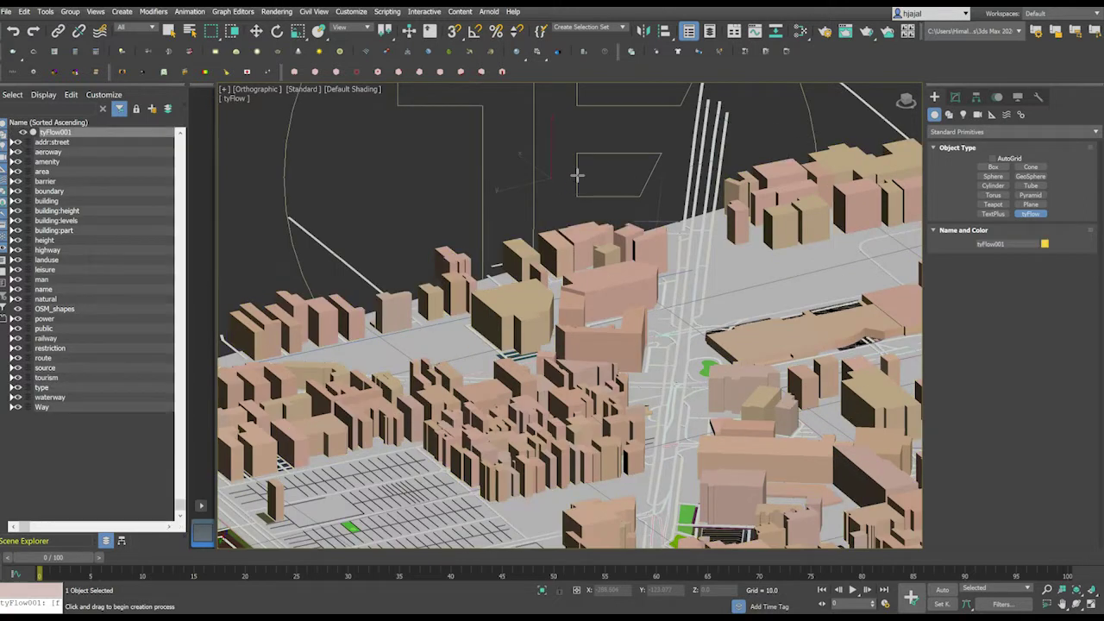
key(r)
drag(551, 176, 716, 269)
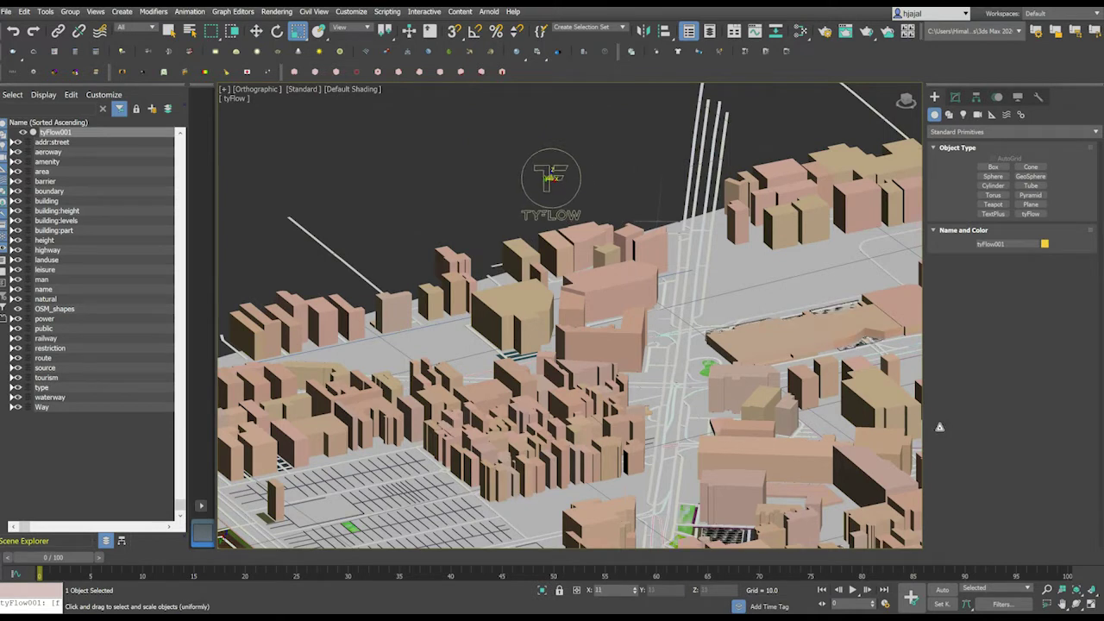
Step: Open the new object's tyFlow editor and add the Simple Icon tyFlow preset as its first event
click(955, 97)
click(1004, 244)
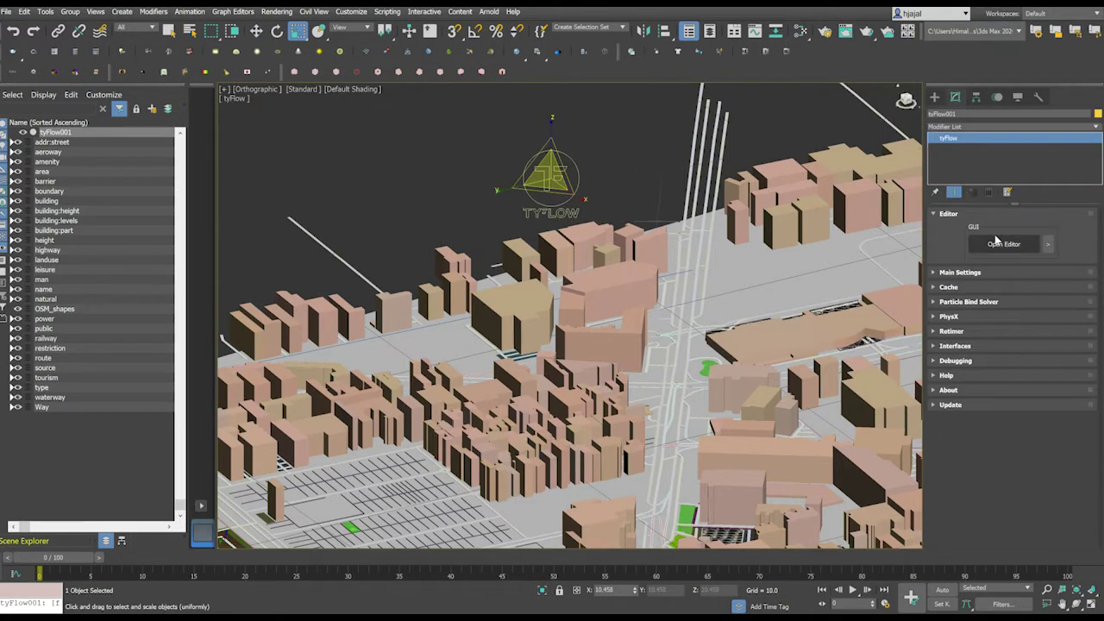
drag(530, 141, 247, 130)
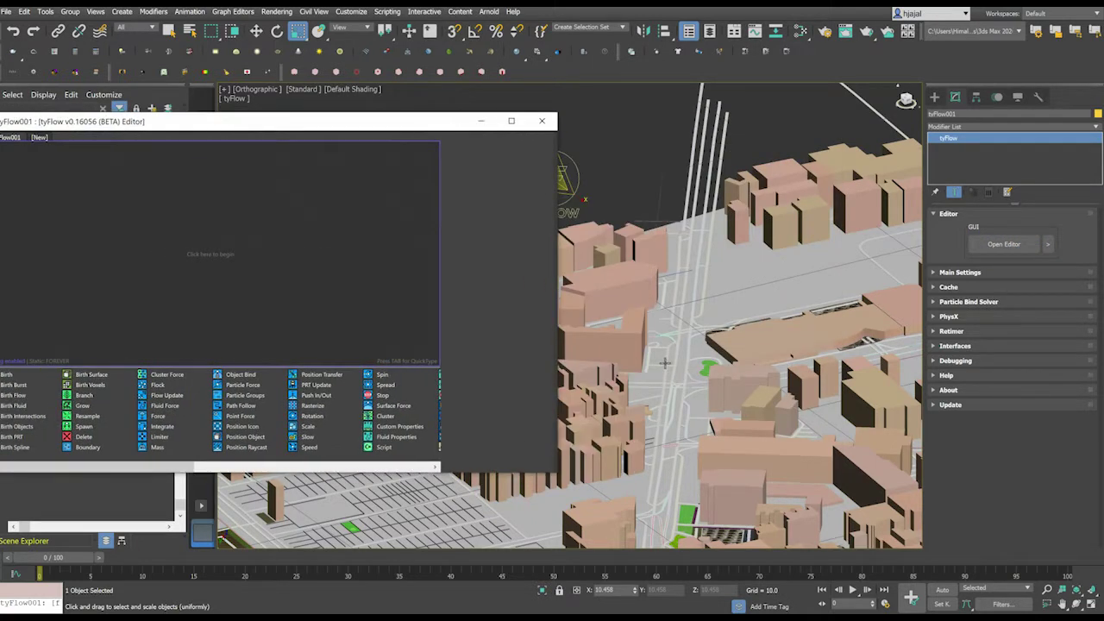
right_click(156, 244)
mouse_move(263, 269)
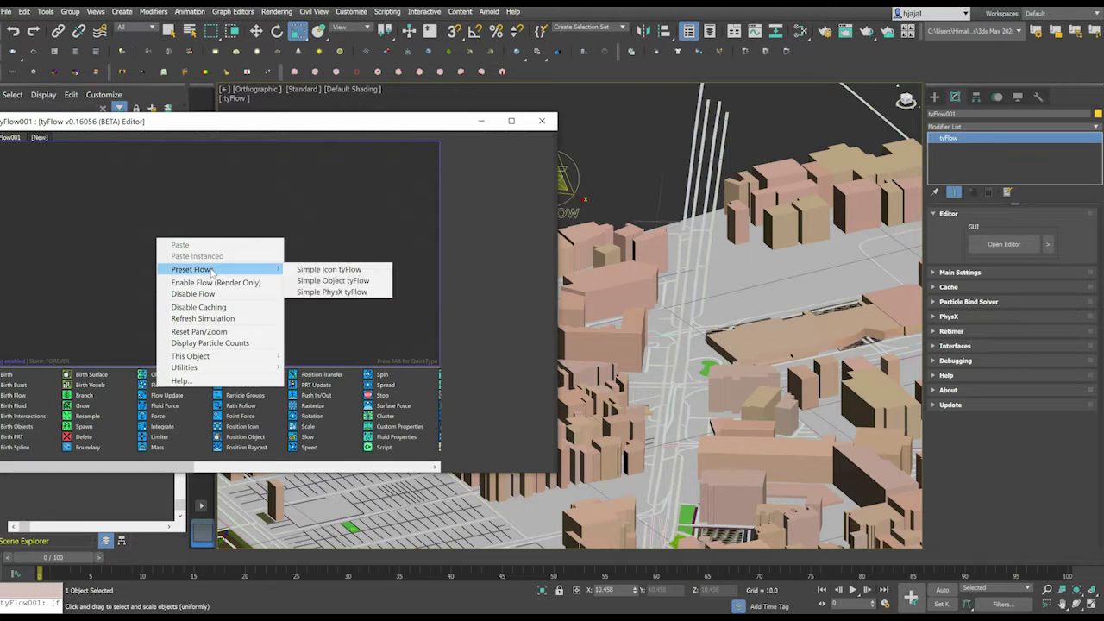
click(323, 270)
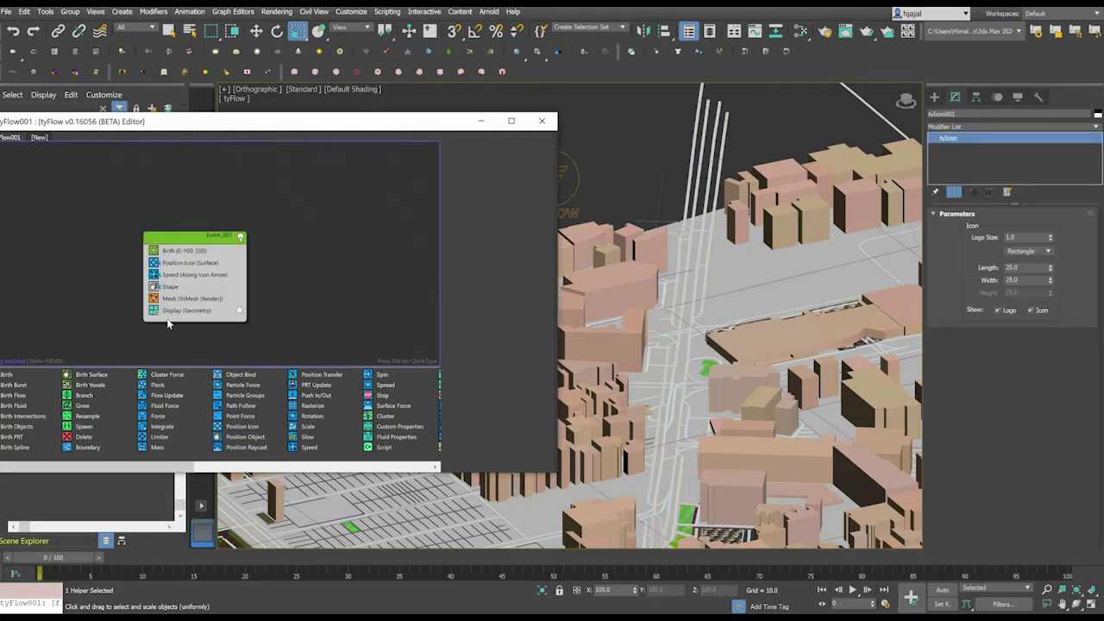
Step: Replace the Speed, Shape and Mesh operators in Event_001 with Force, Slow and Spline Paths operators
drag(156, 417, 208, 319)
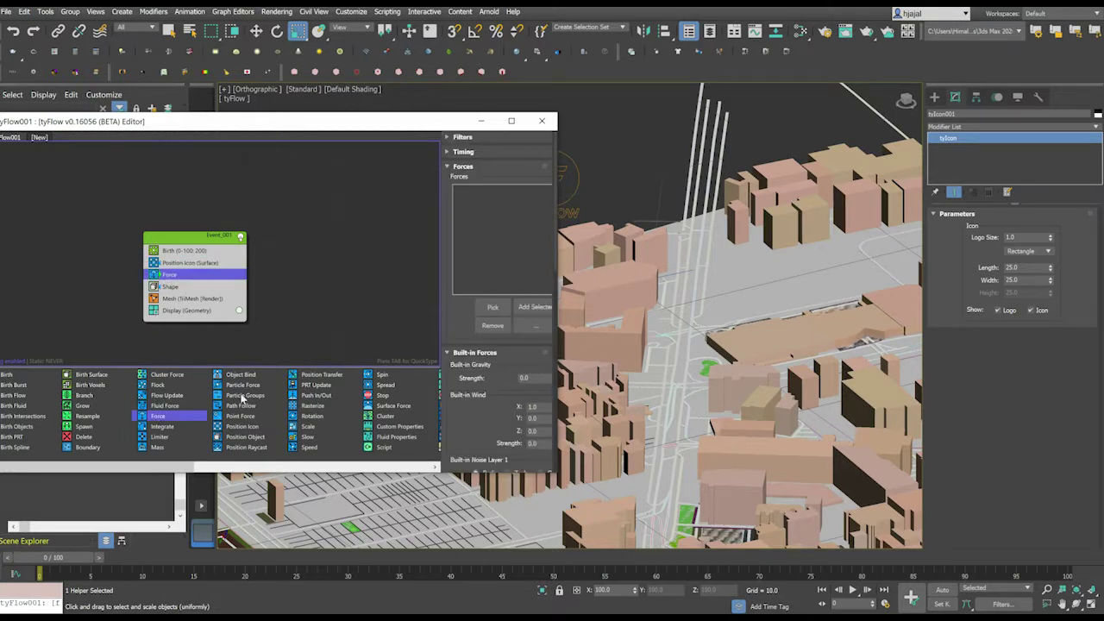
drag(302, 441, 171, 298)
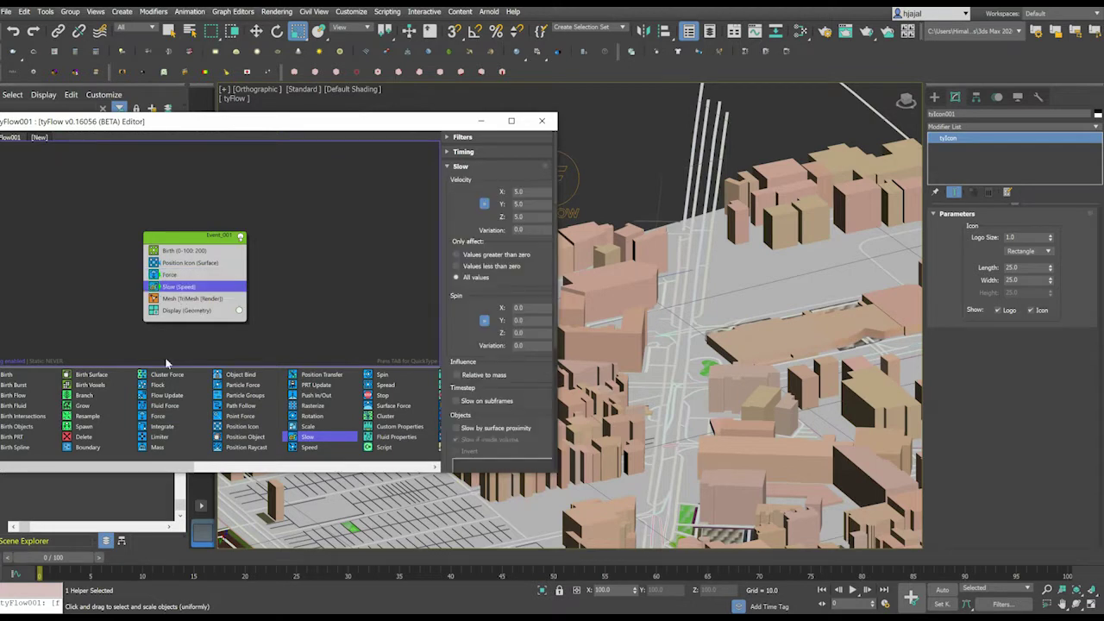
drag(145, 468, 338, 472)
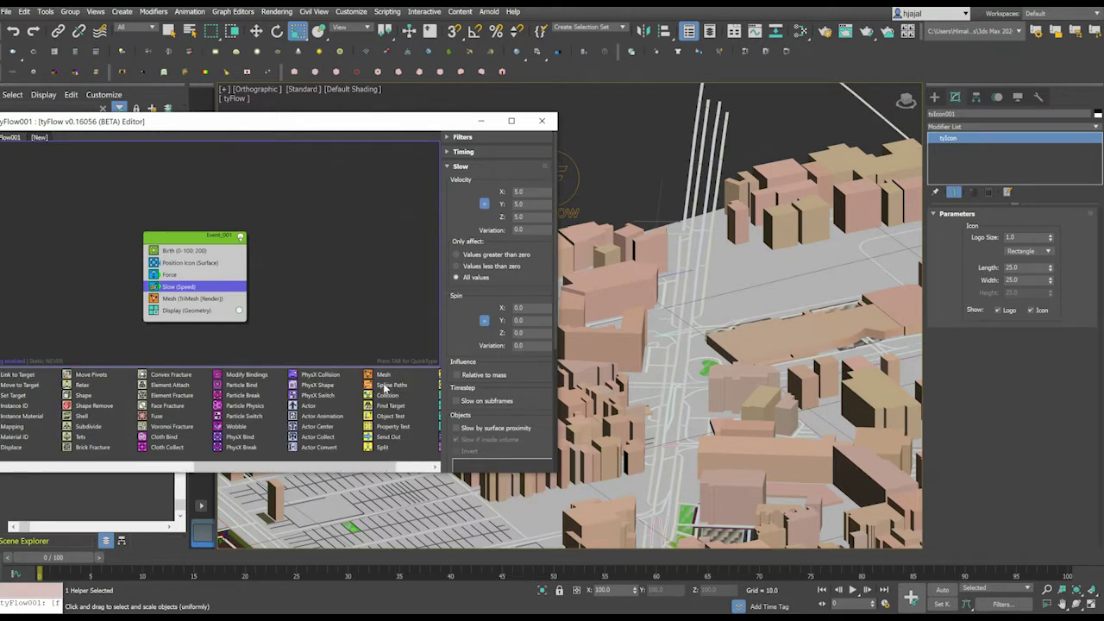
drag(384, 388, 383, 385)
drag(254, 358, 233, 299)
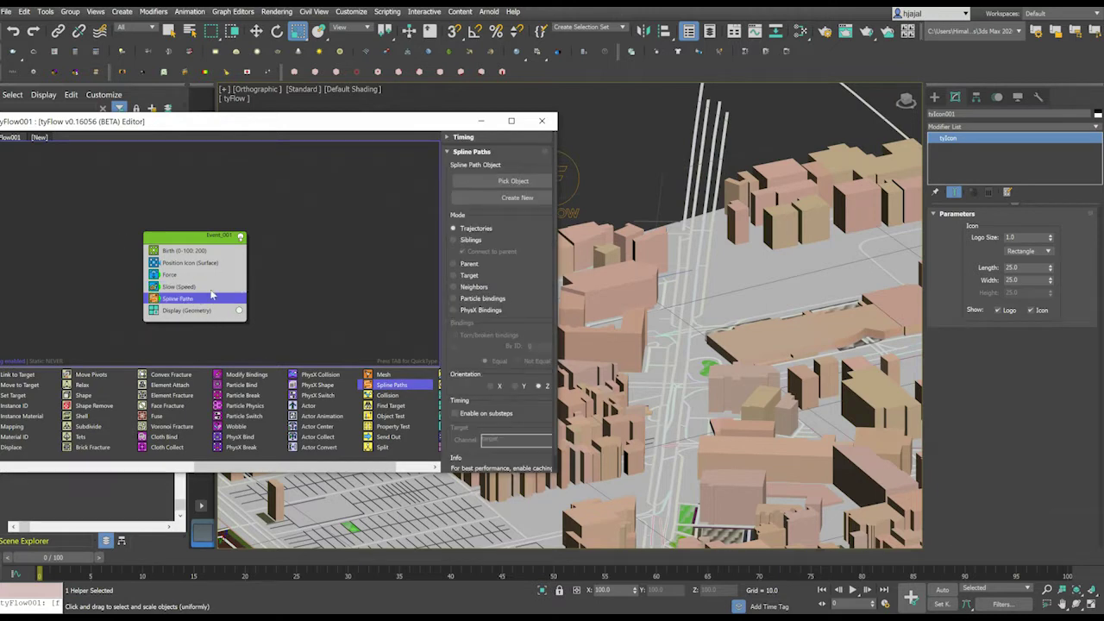
click(173, 274)
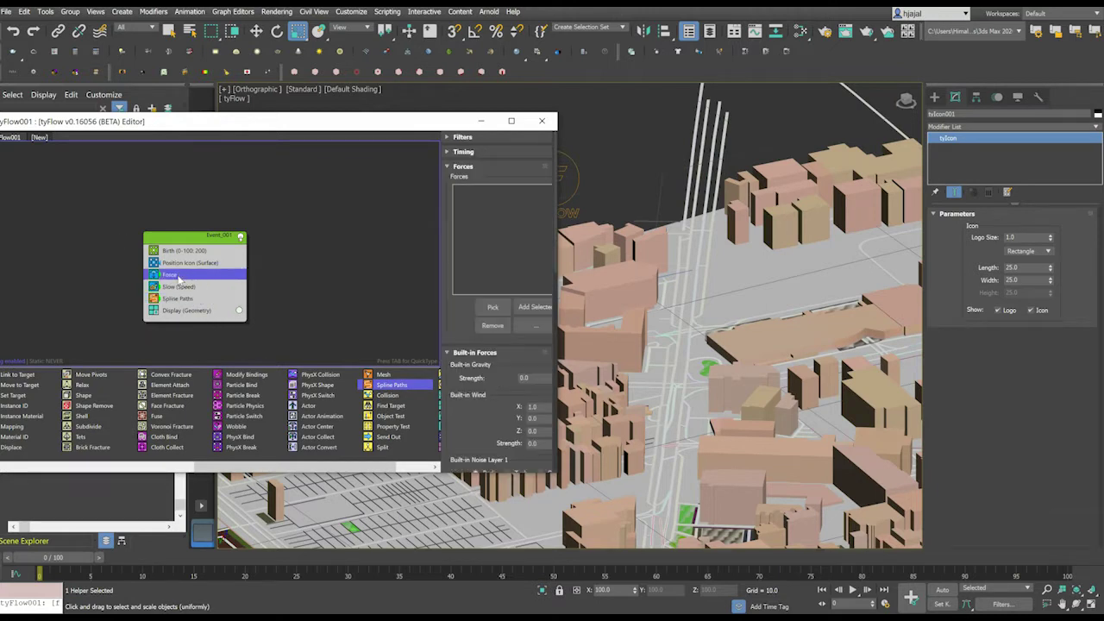
click(200, 251)
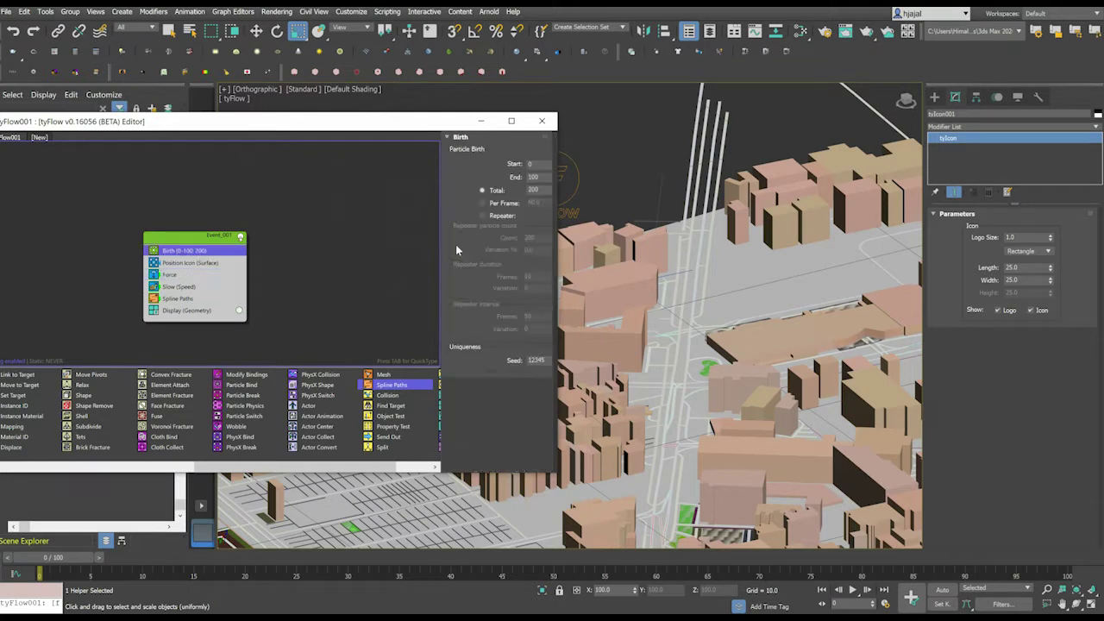
click(178, 263)
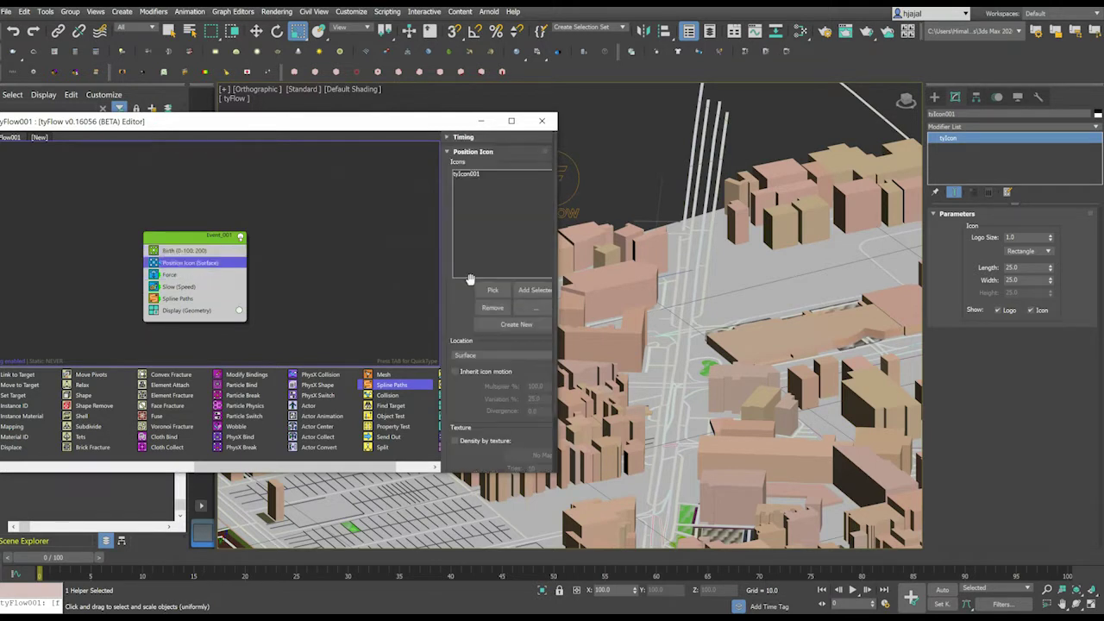
click(465, 174)
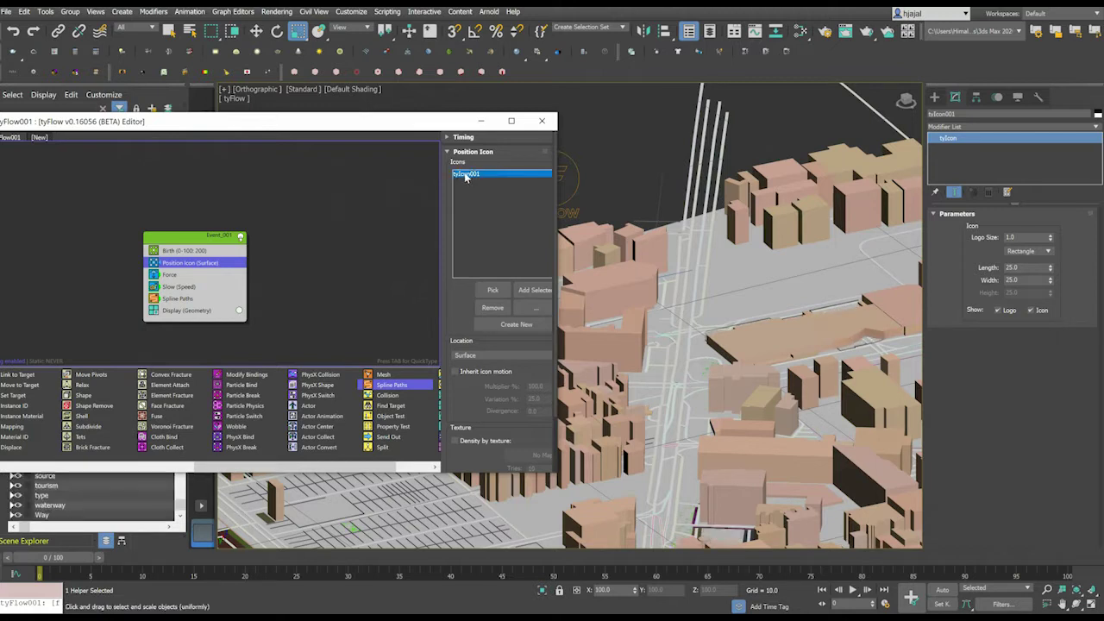
Step: Minimize the flow editor and move the tyIcon001 emitter from the origin onto the city map, at about X -319, Y -136
click(481, 121)
scroll(519, 243, down, 10)
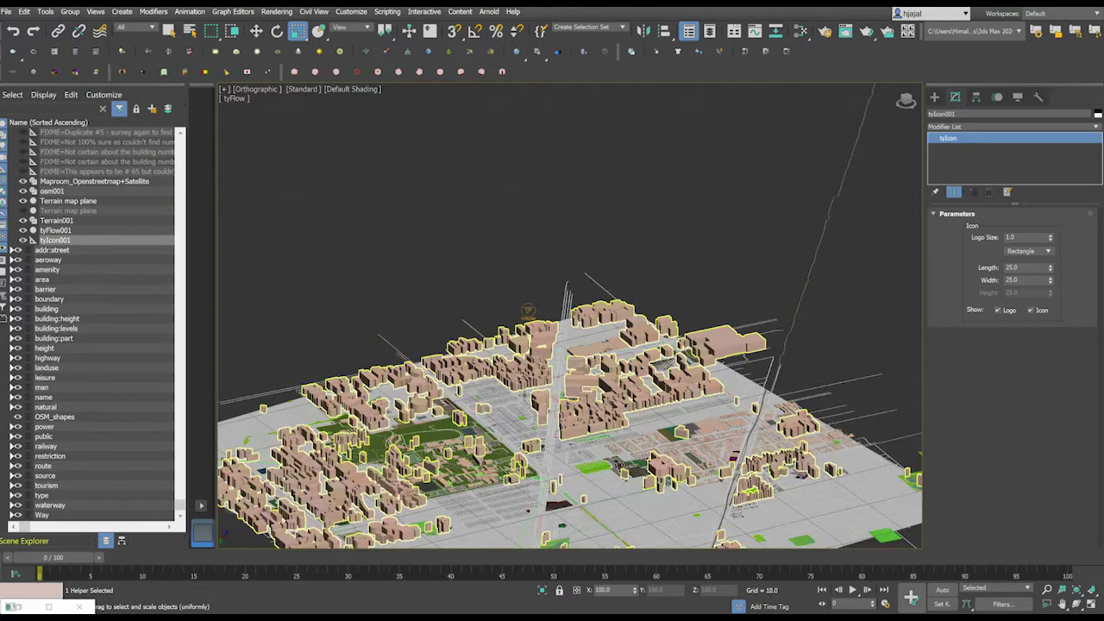
scroll(582, 340, down, 5)
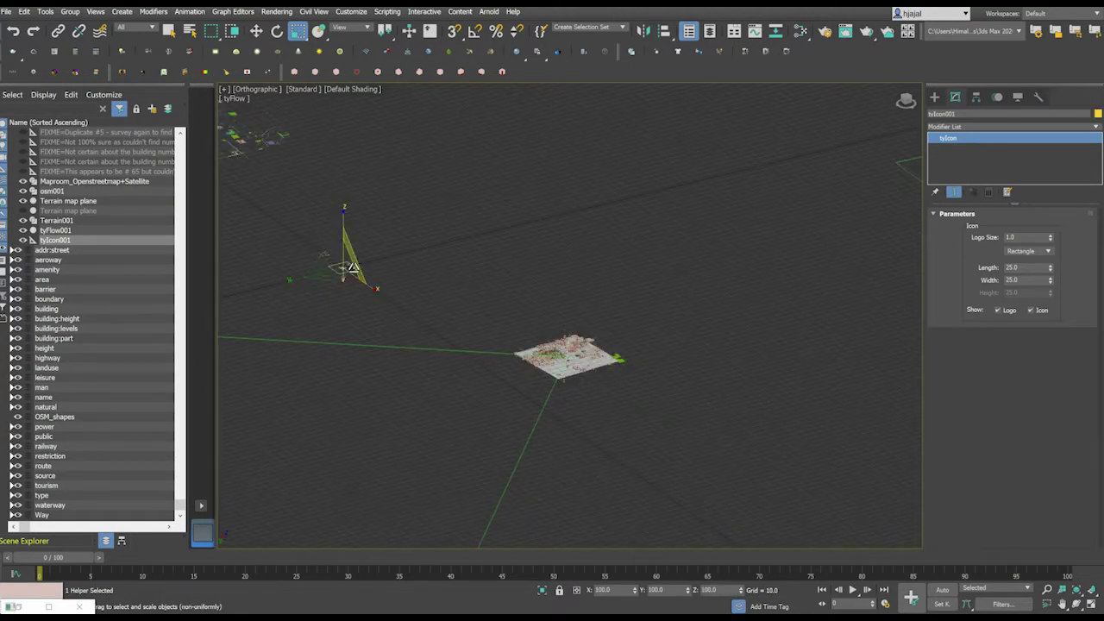
key(w)
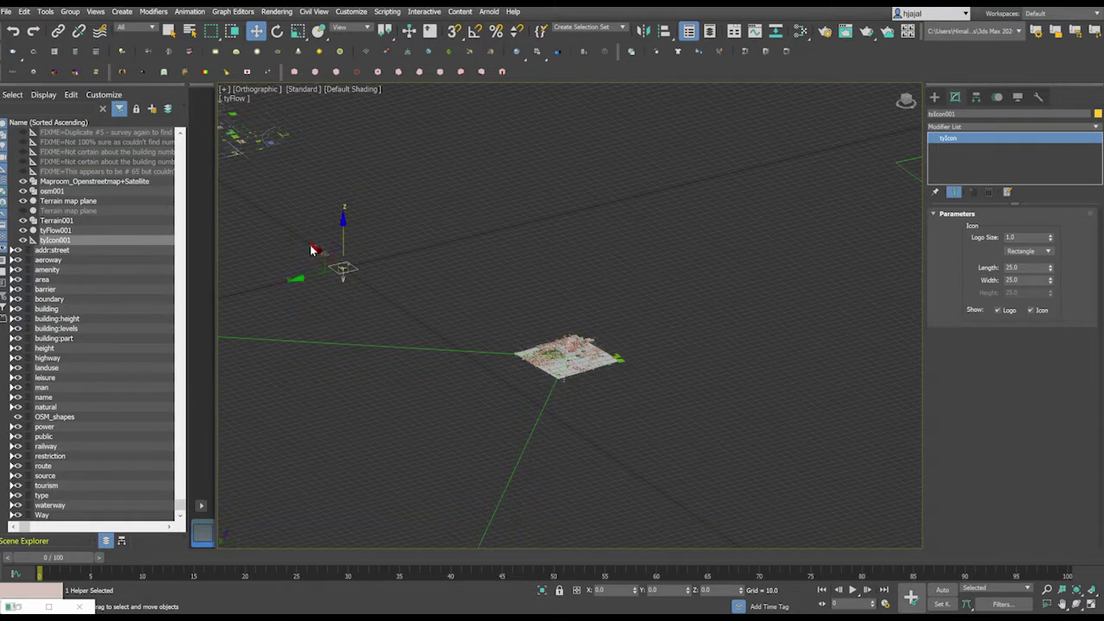
click(312, 250)
click(340, 268)
drag(314, 249, 460, 295)
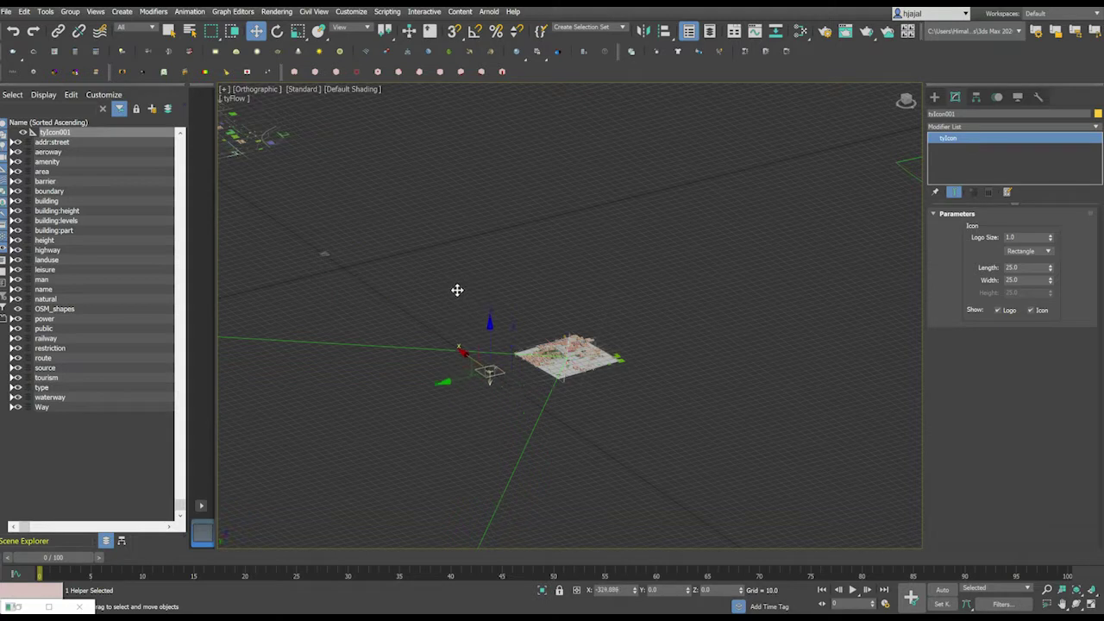
drag(483, 365, 552, 342)
Step: Reposition the emitter icon at the main road junction among the buildings, at about X -302, Y -119
scroll(550, 346, up, 8)
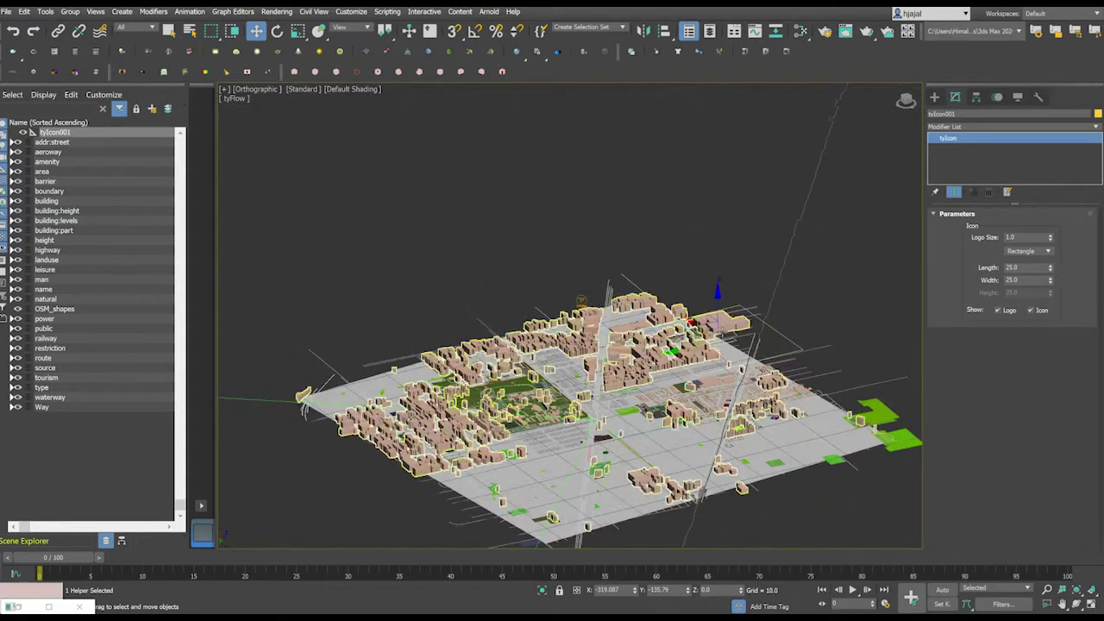
scroll(706, 329, up, 3)
drag(702, 336, 462, 355)
scroll(477, 307, up, 2)
scroll(502, 324, up, 4)
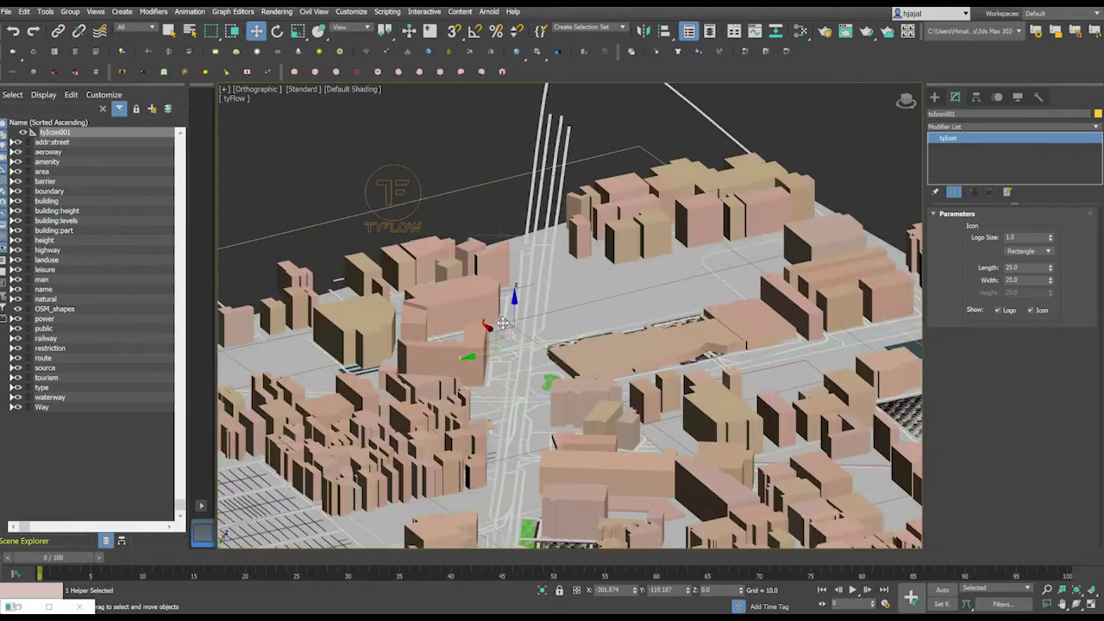
Step: Scale the emitter icon down to about 19% and enlarge it again around the road junction
scroll(504, 319, down, 2)
key(r)
drag(515, 347, 562, 413)
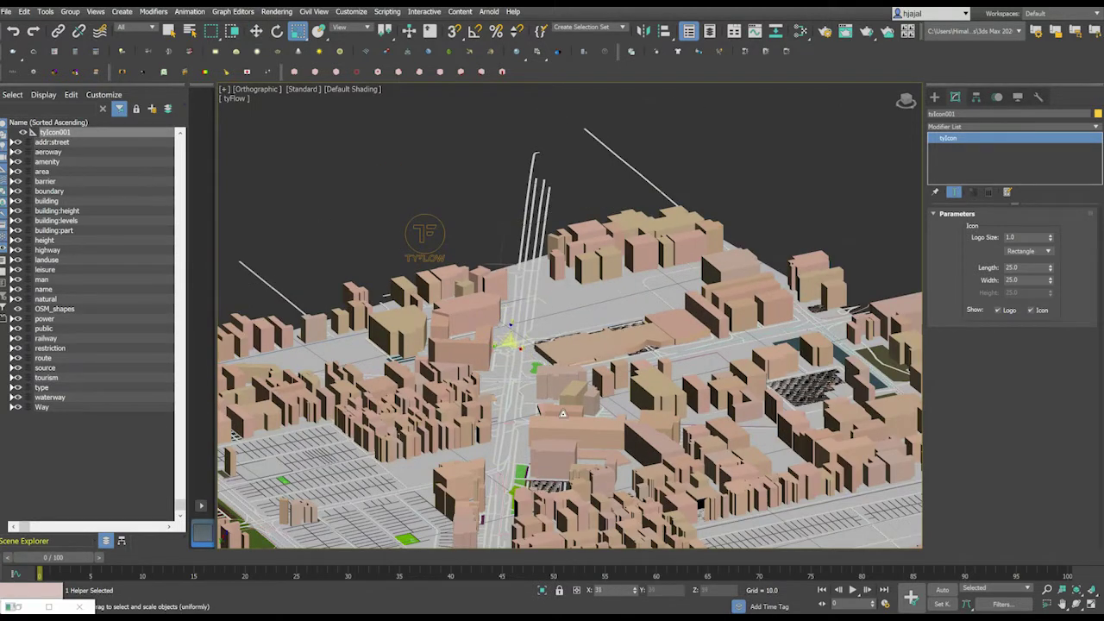
key(r)
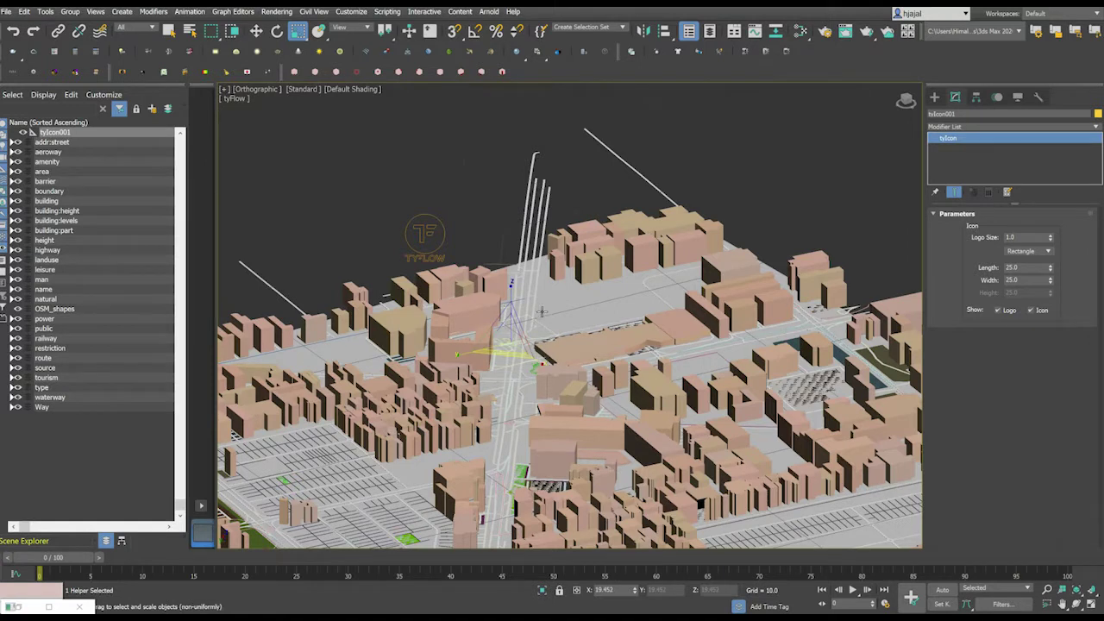
scroll(542, 316, up, 5)
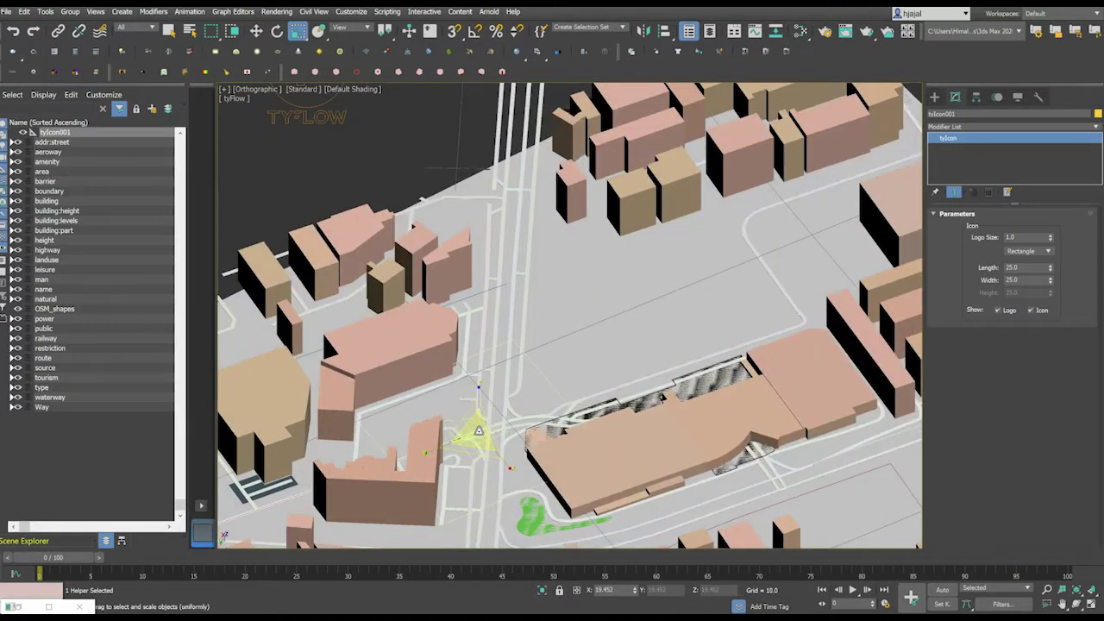
drag(479, 430, 495, 411)
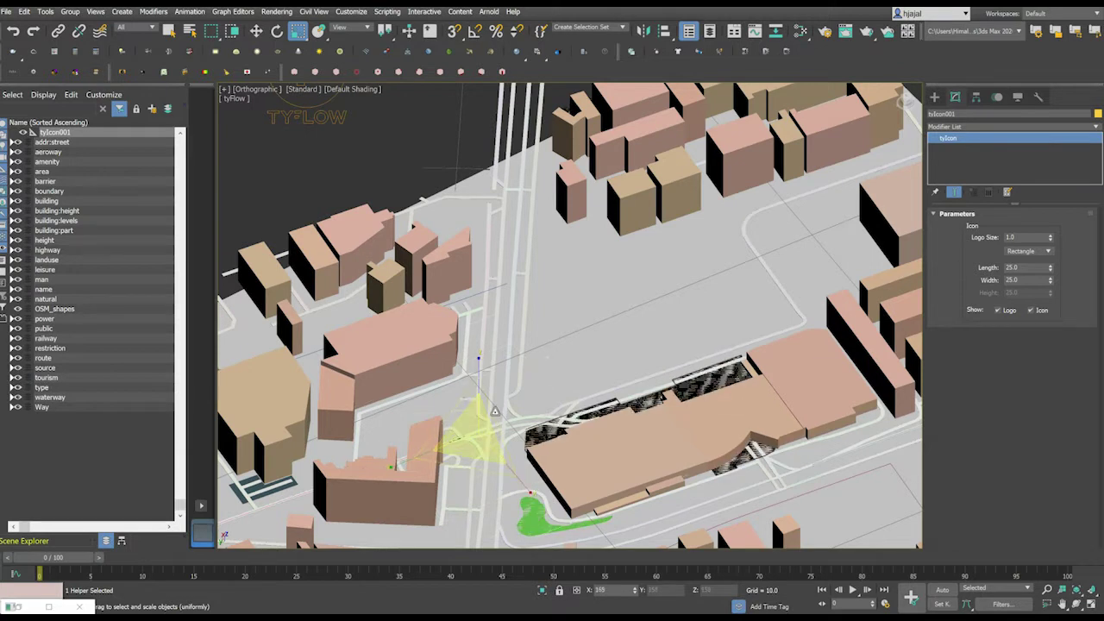
Step: Move the emitter icon onto the open ground beside the main road, at about X -300, Y -123
key(w)
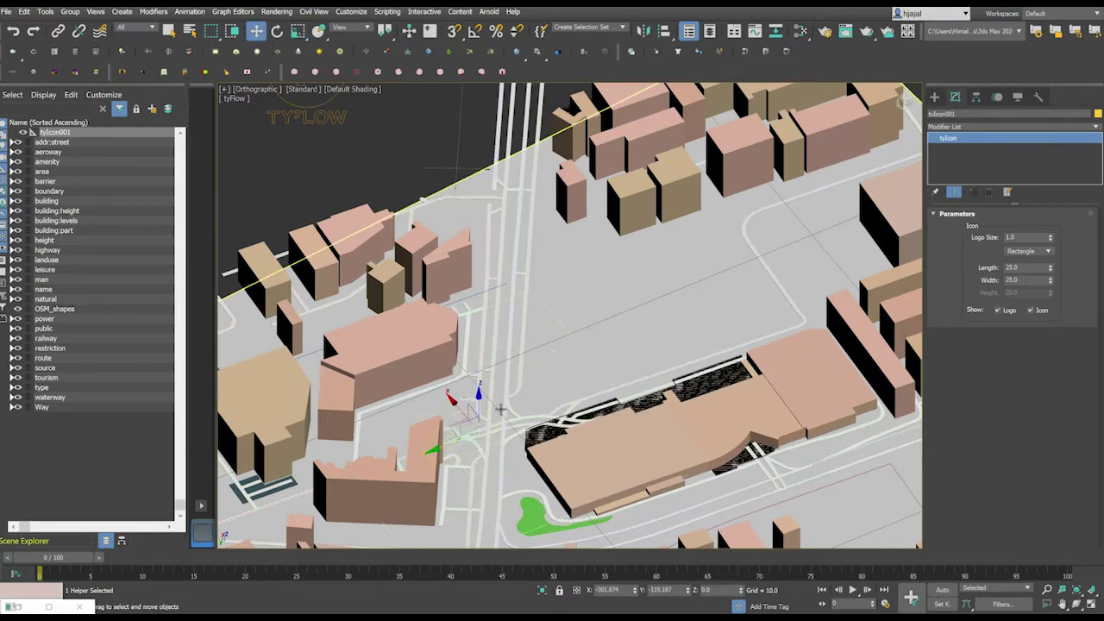
drag(440, 449, 577, 279)
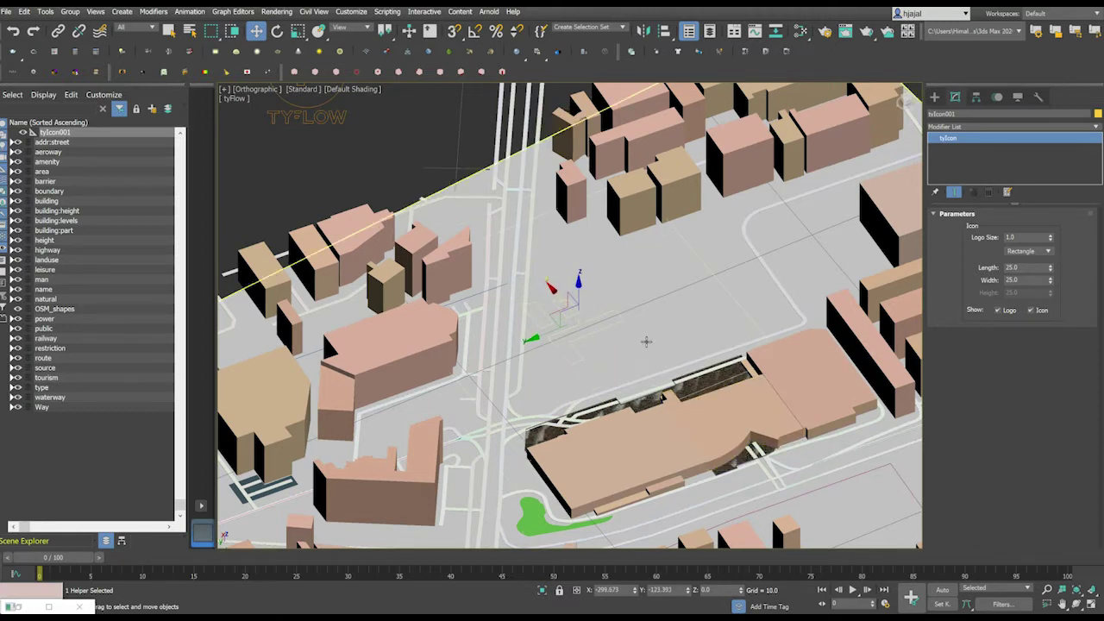
key(r)
key(r)
key(w)
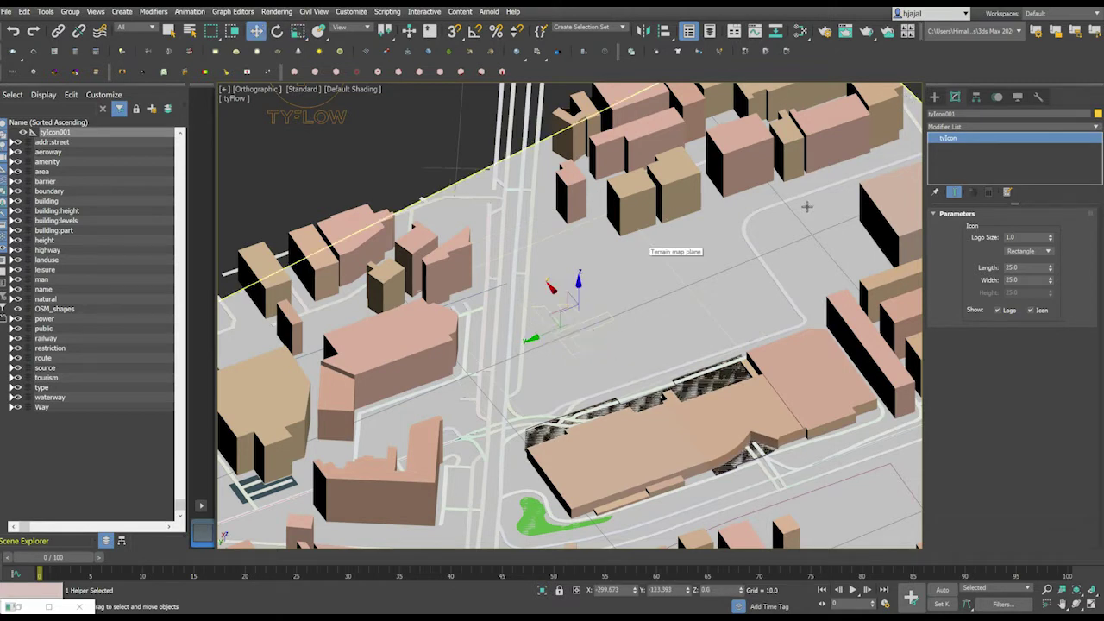
Step: Reopen the editor of tyFlow001 and set its Birth operator to end at frame 200 with 500 total particles
click(409, 95)
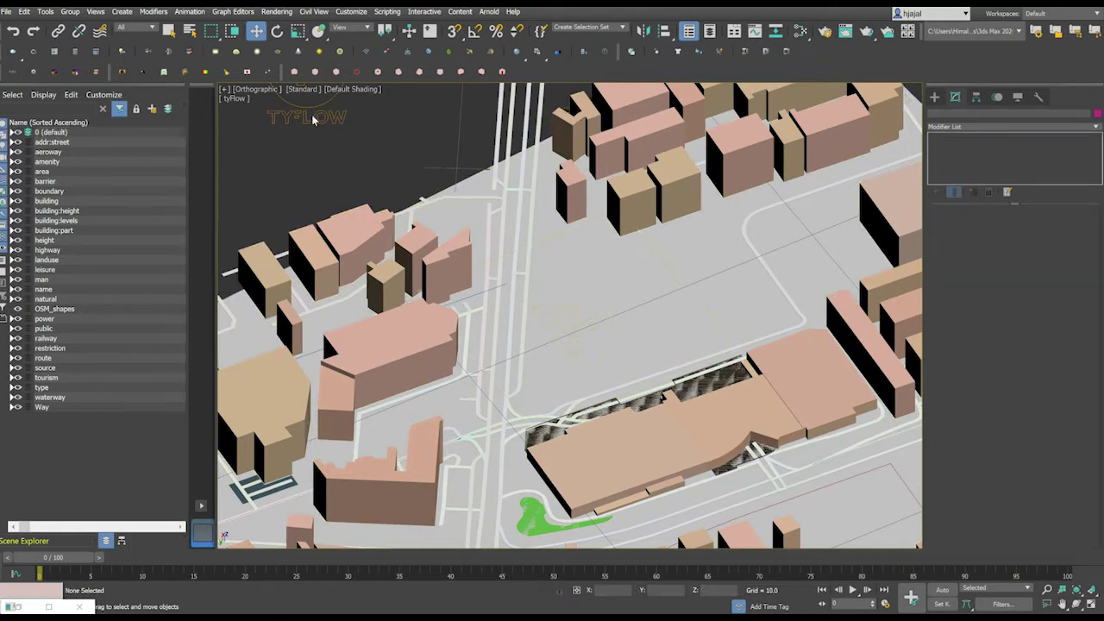
click(991, 137)
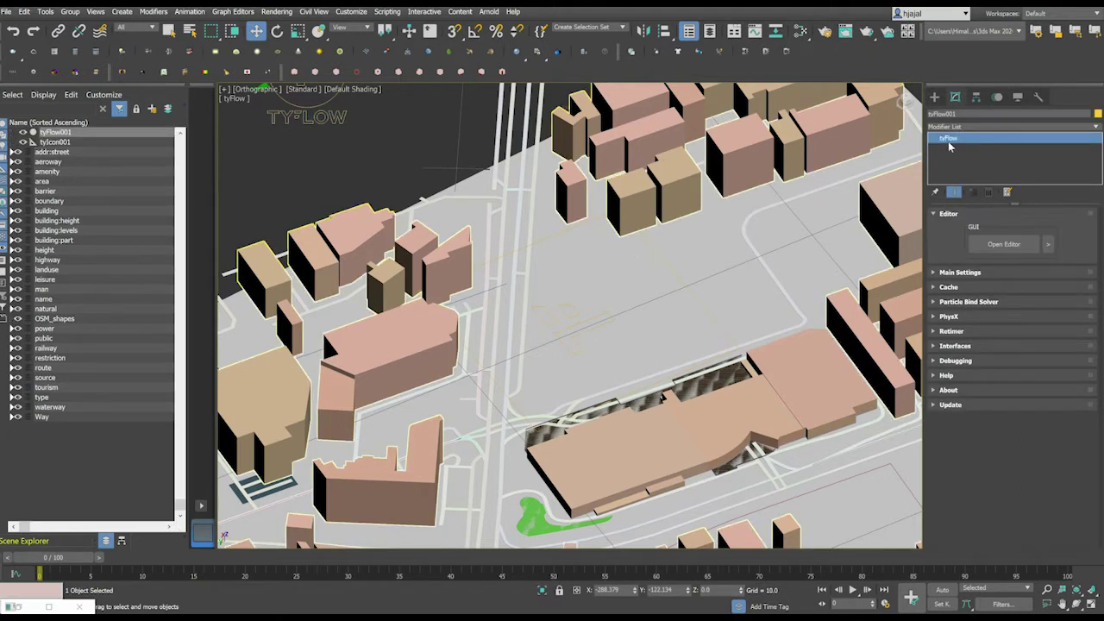
click(1003, 244)
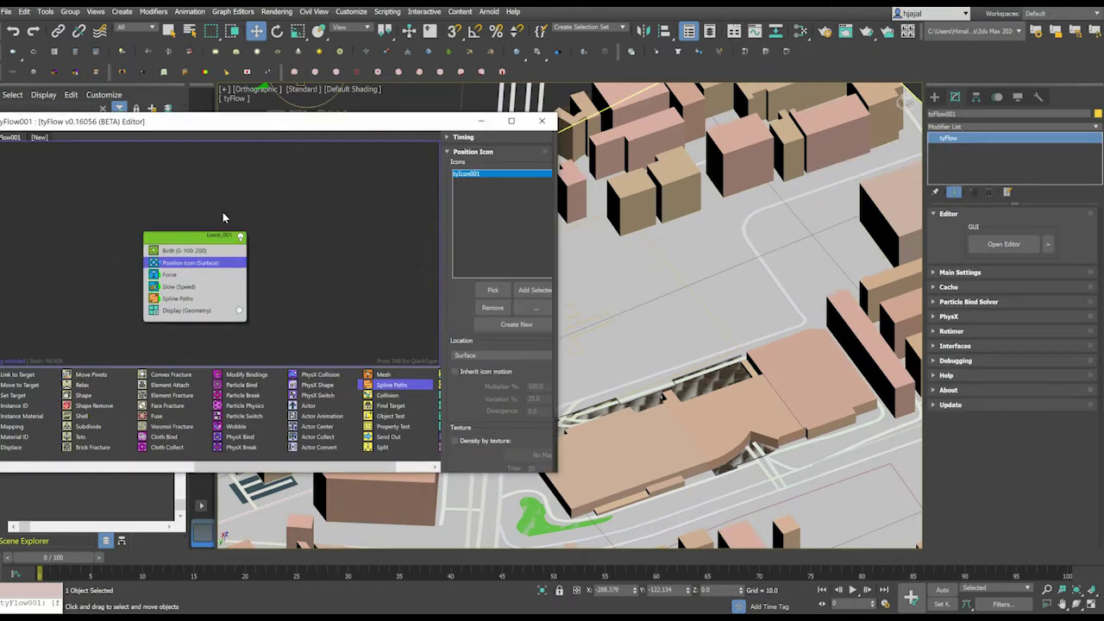
click(185, 251)
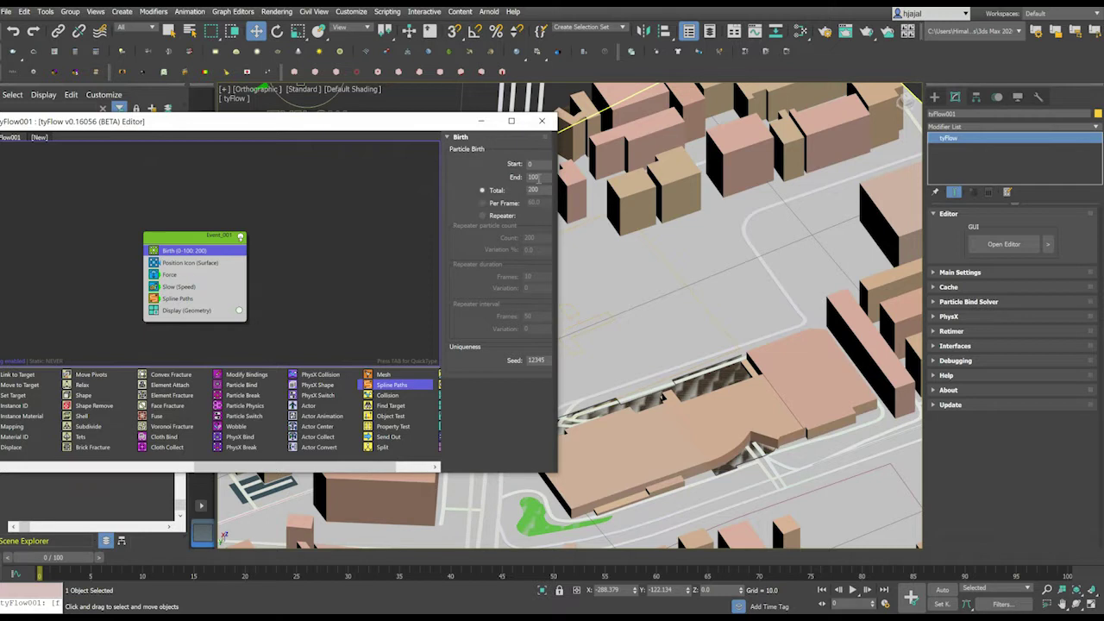
key(Tab)
Step: Set the Force operator's built-in Perlin noise layer 1 to strength 1.0, frequency 0.15 and scale 0.025, driven from Position
click(185, 265)
click(183, 274)
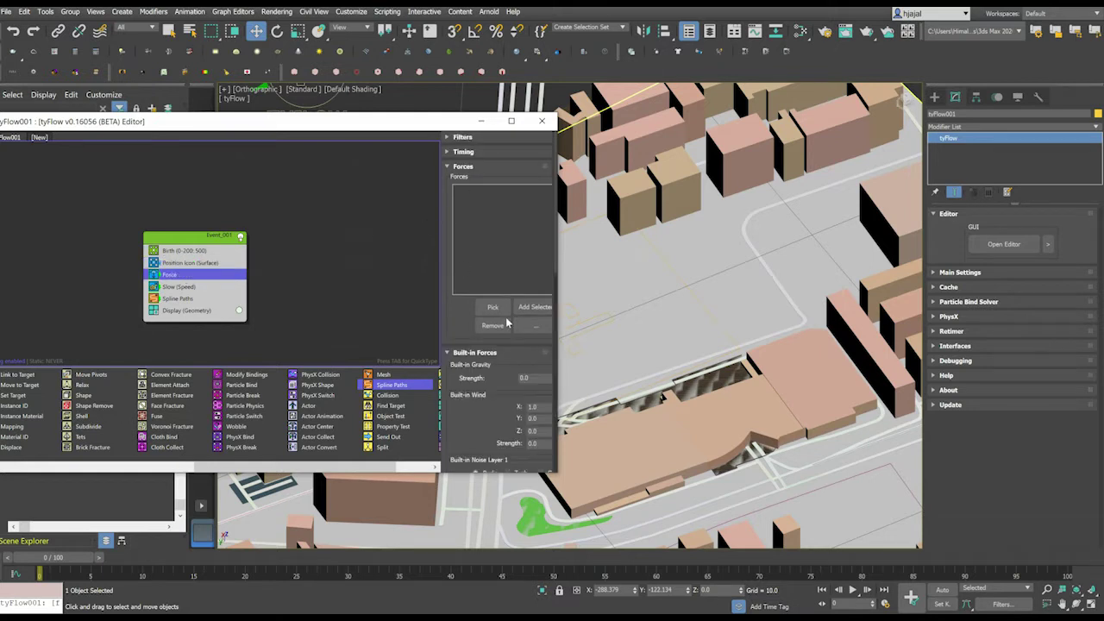
scroll(508, 328, down, 4)
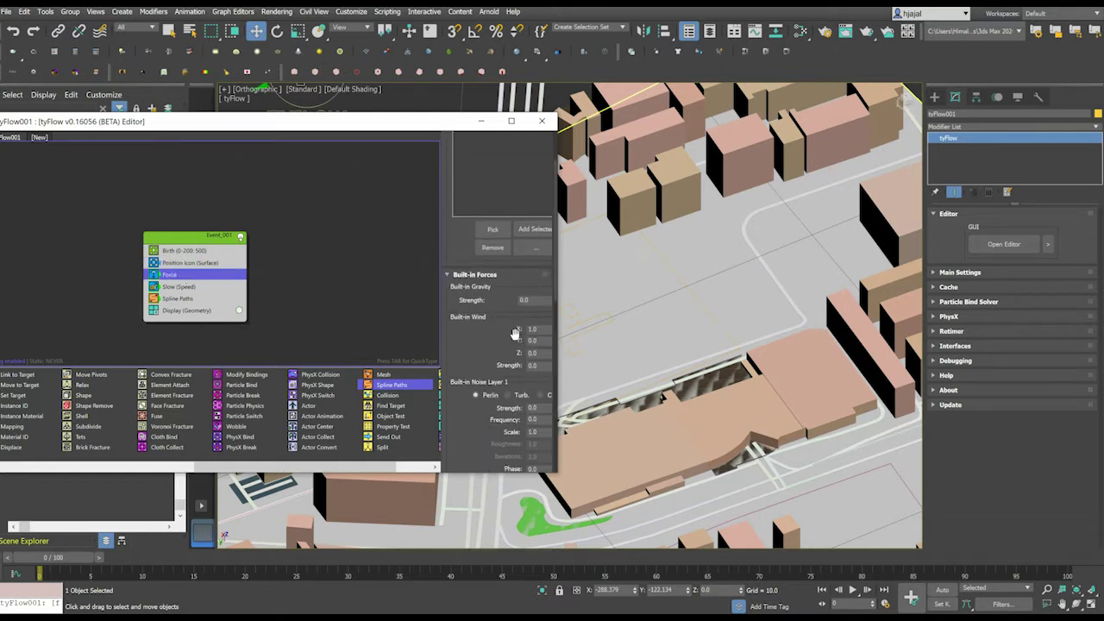
scroll(515, 333, down, 4)
double_click(532, 321)
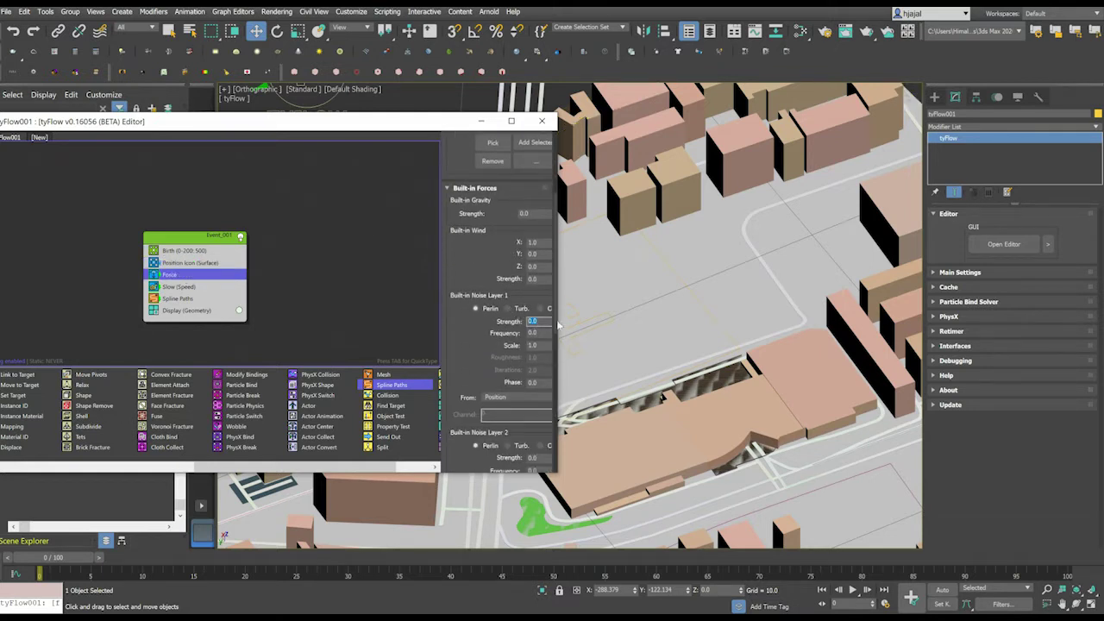
text(1)
key(Tab)
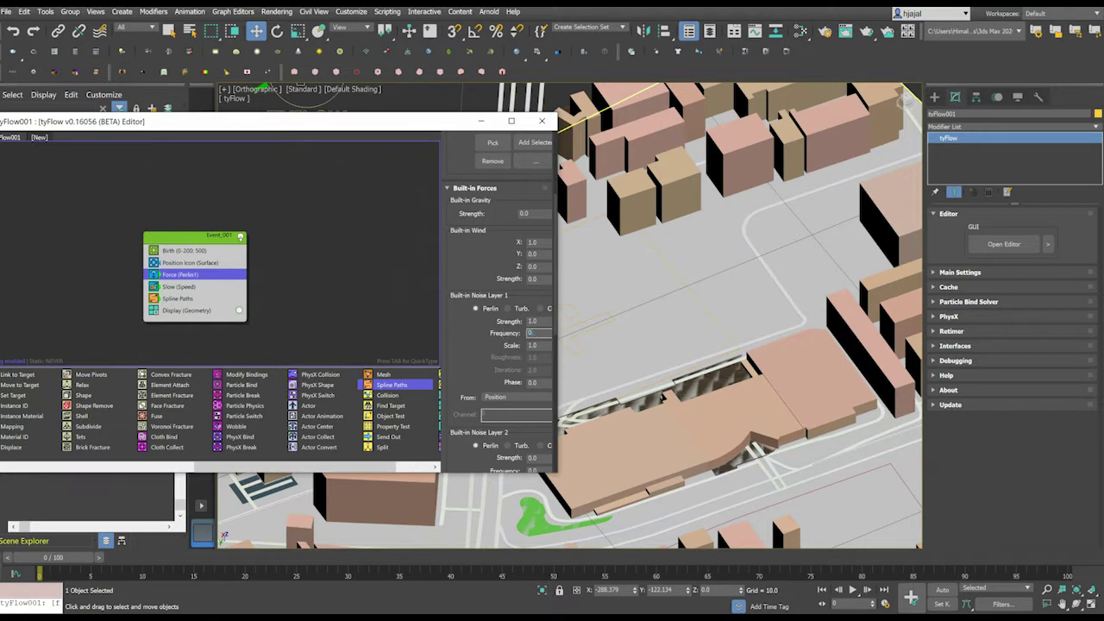
key(Tab)
click(496, 397)
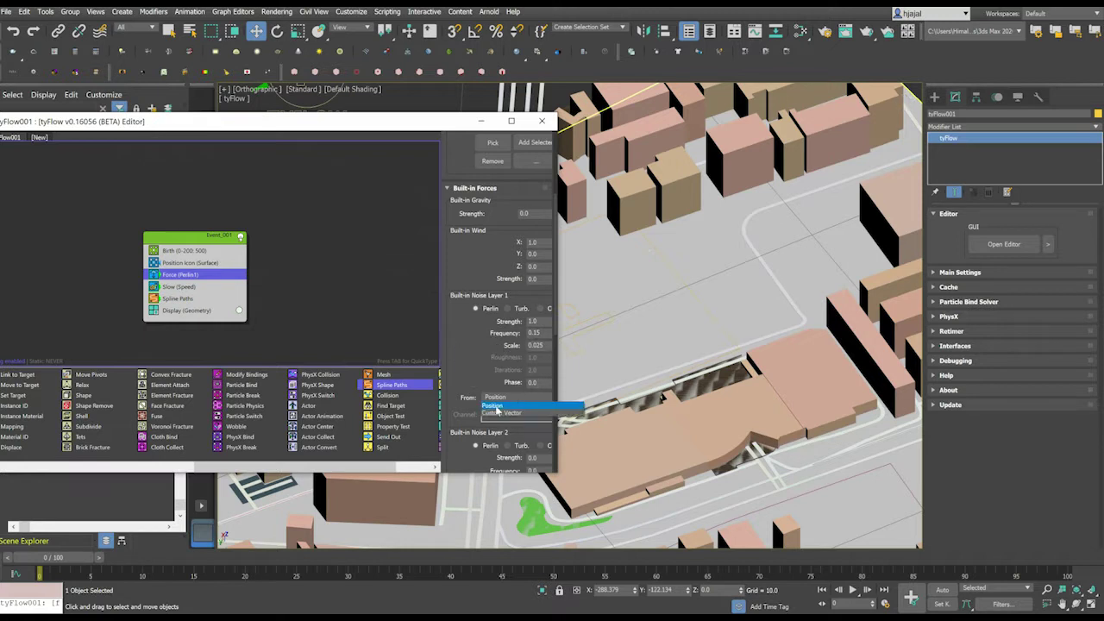
click(506, 407)
Step: Set the Slow operator's spin to 10 on all axes
click(179, 286)
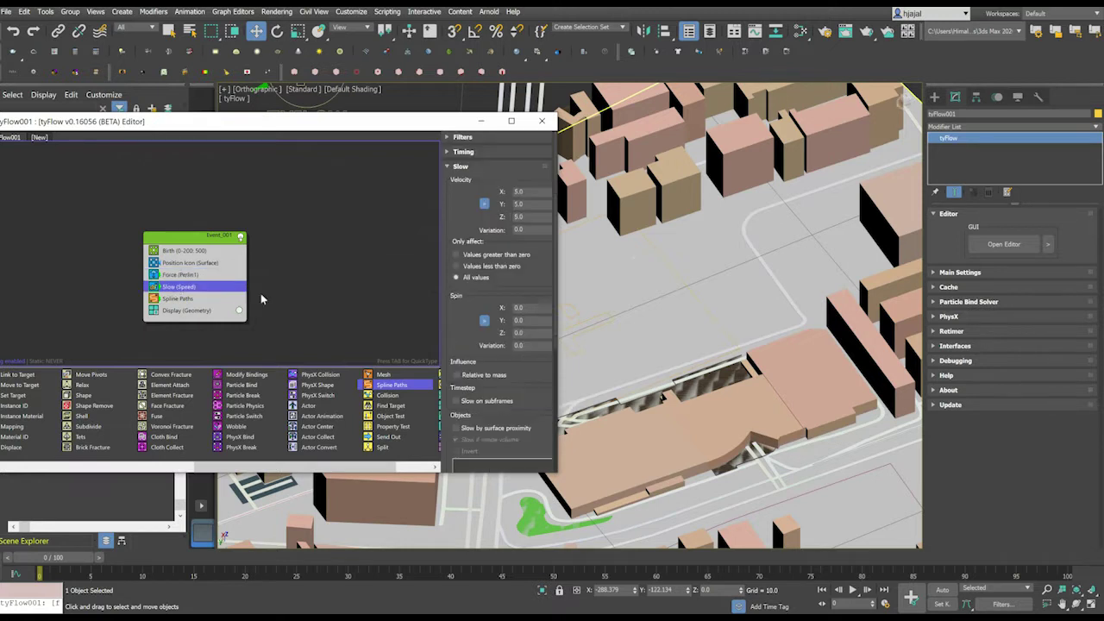
double_click(528, 307)
text(10)
double_click(529, 320)
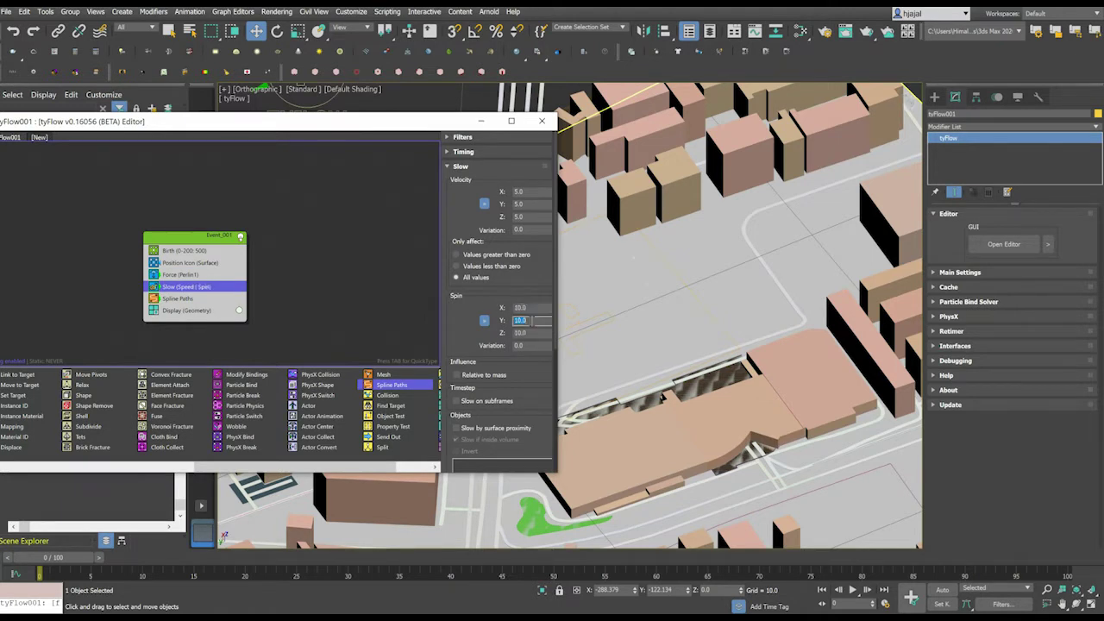
Step: Set the Slow operator's velocity to 10 on all axes and its spin to 5.0
double_click(527, 192)
text(10)
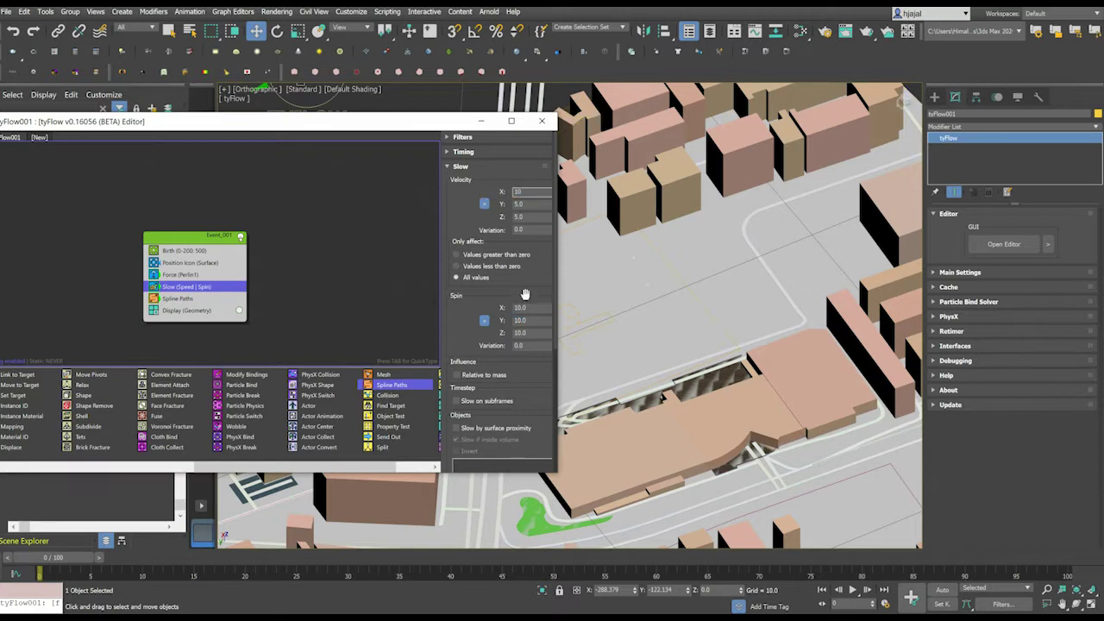
double_click(533, 216)
double_click(533, 306)
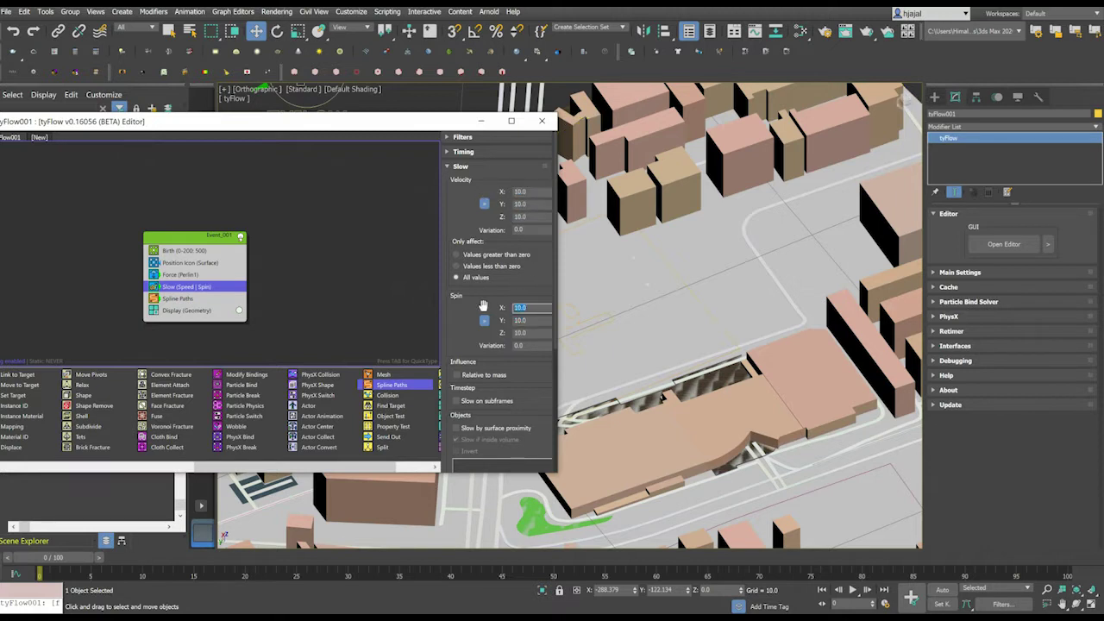
key(Return)
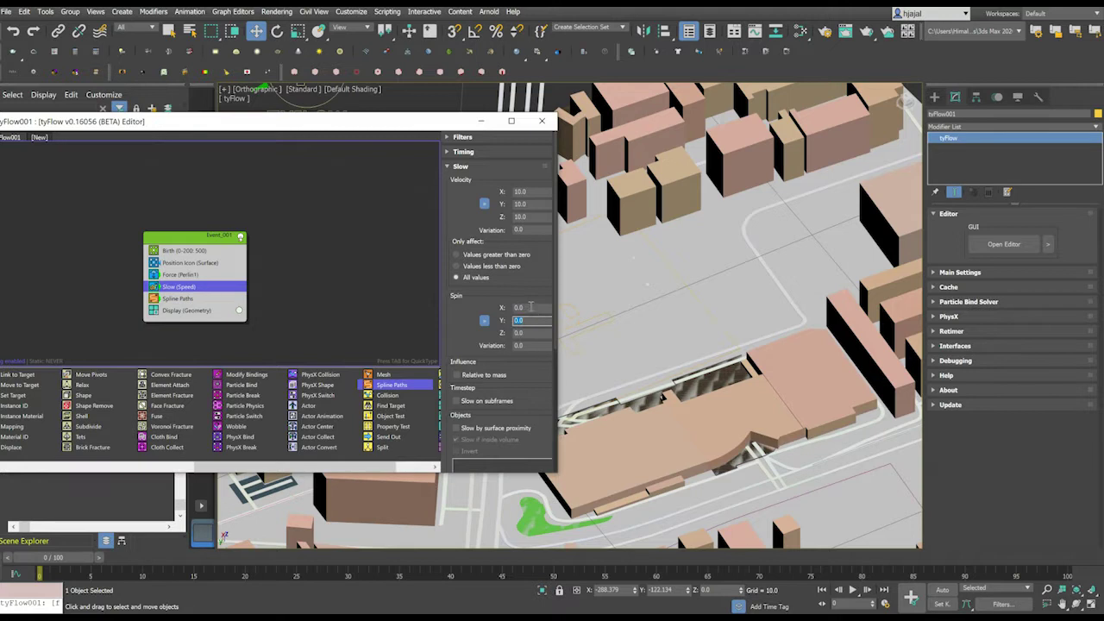
text(50)
click(413, 296)
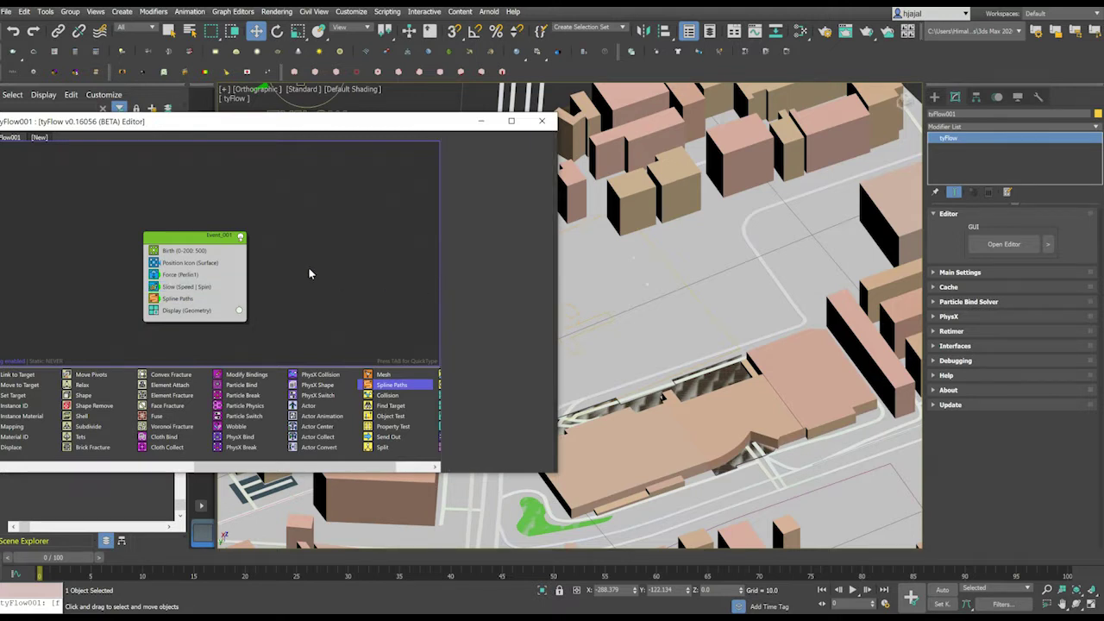
click(180, 281)
click(203, 285)
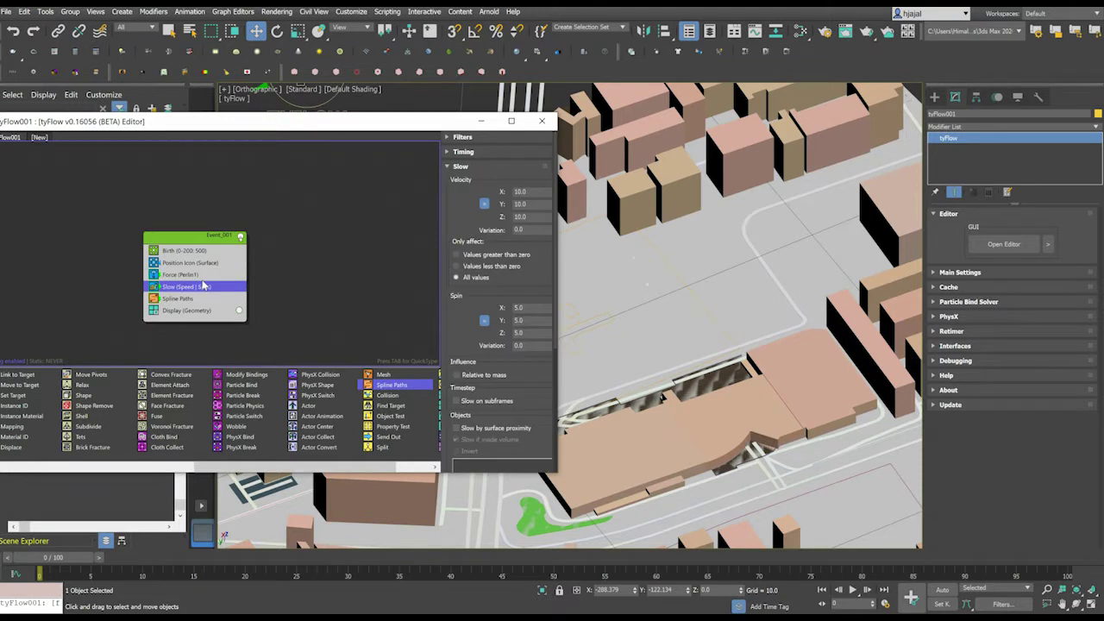
Step: Create a new spline path object for the Spline Paths operator
click(200, 274)
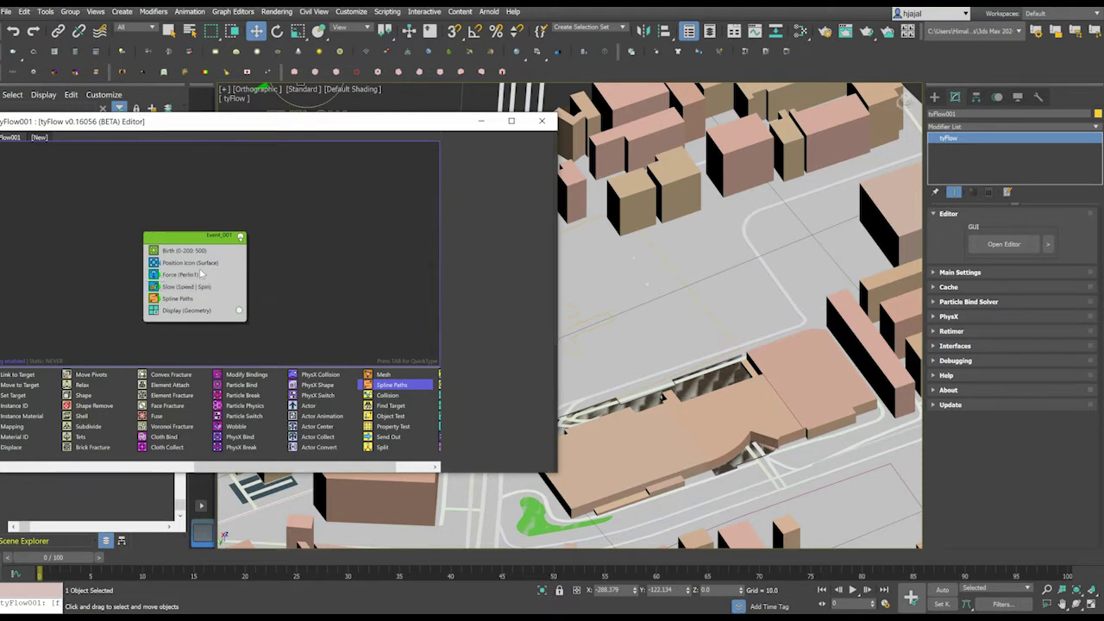
click(186, 299)
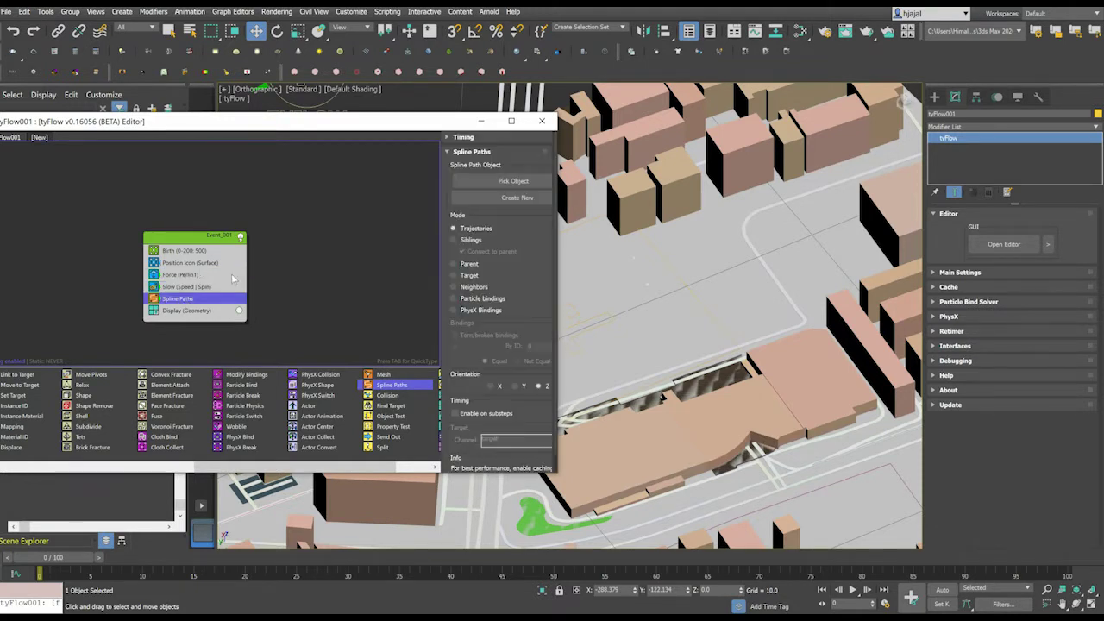
click(509, 197)
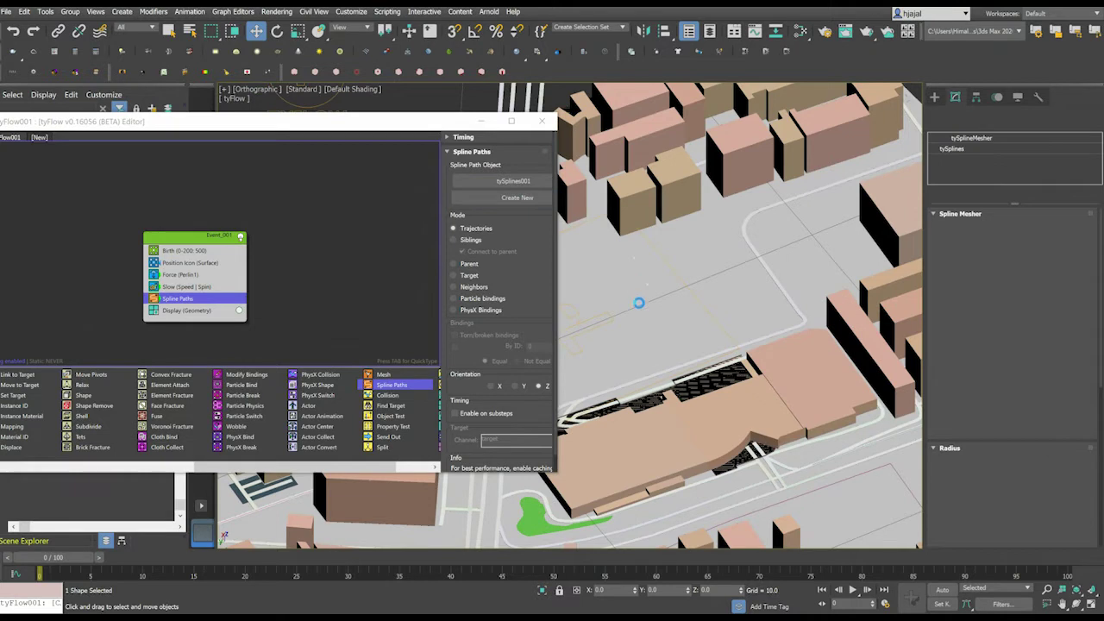
Step: Move the new tySplines object from the origin towards the city map, to about X -249, Y -102
scroll(626, 302, down, 15)
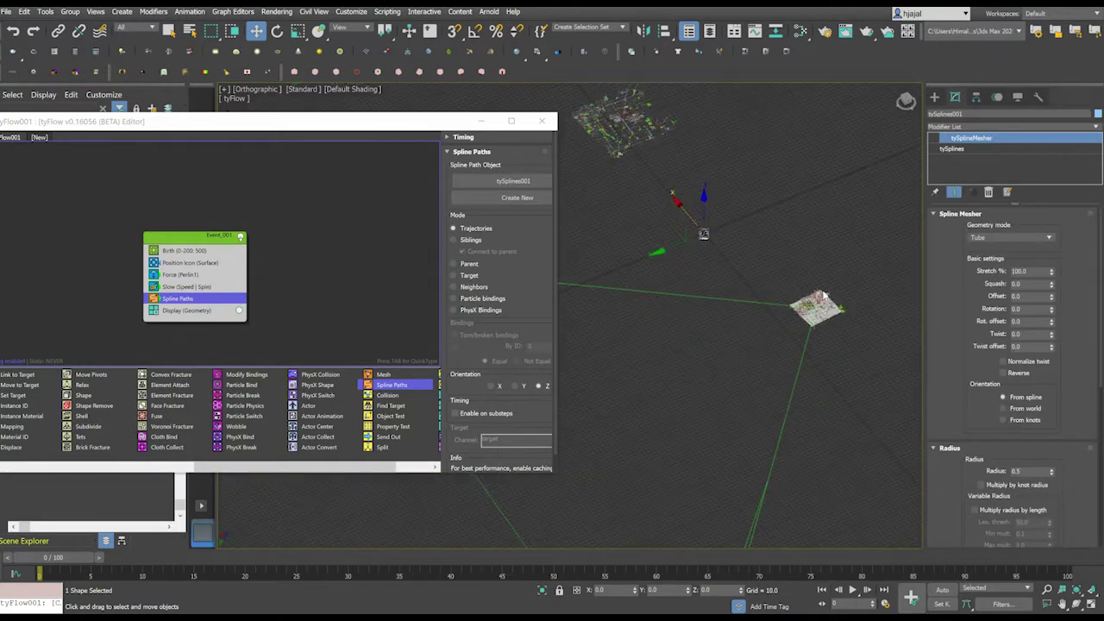
scroll(823, 294, down, 2)
scroll(691, 217, up, 2)
drag(660, 200, 732, 296)
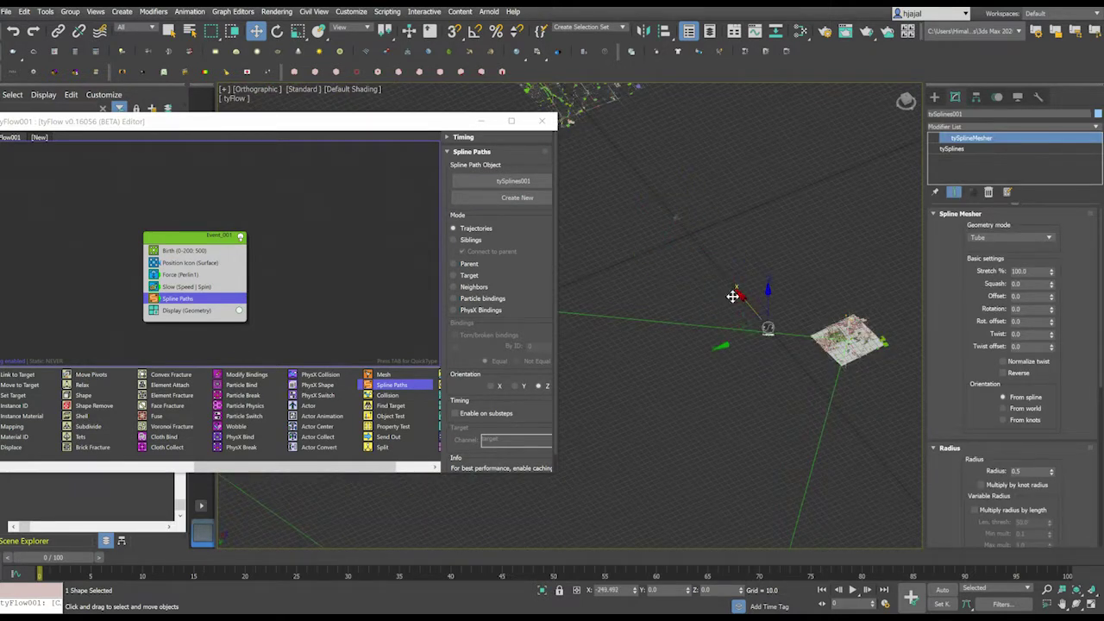
drag(721, 346, 789, 331)
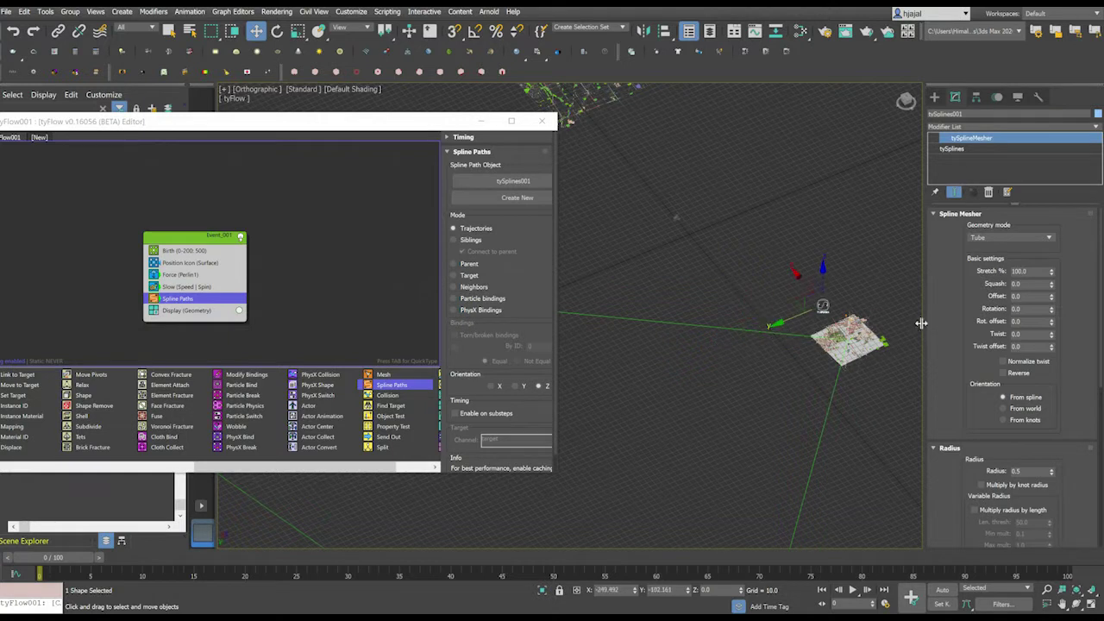
Step: Move the tySplines object onto the emitter icon on the open ground beside the main road, at about X -301, Y -123
scroll(858, 334, up, 7)
scroll(767, 250, down, 3)
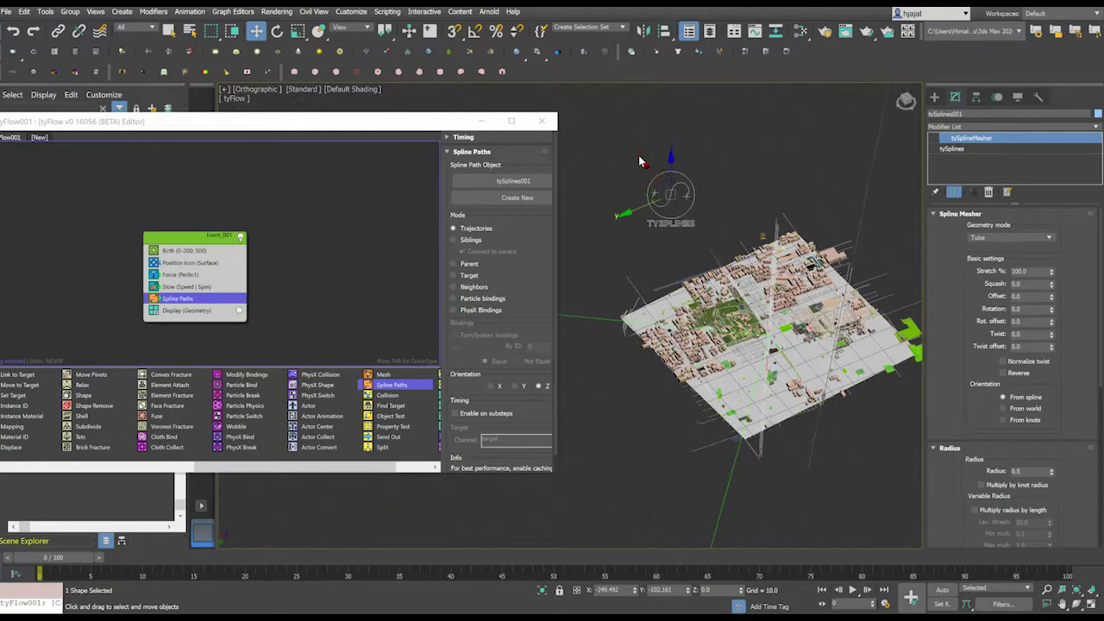
drag(643, 162, 704, 239)
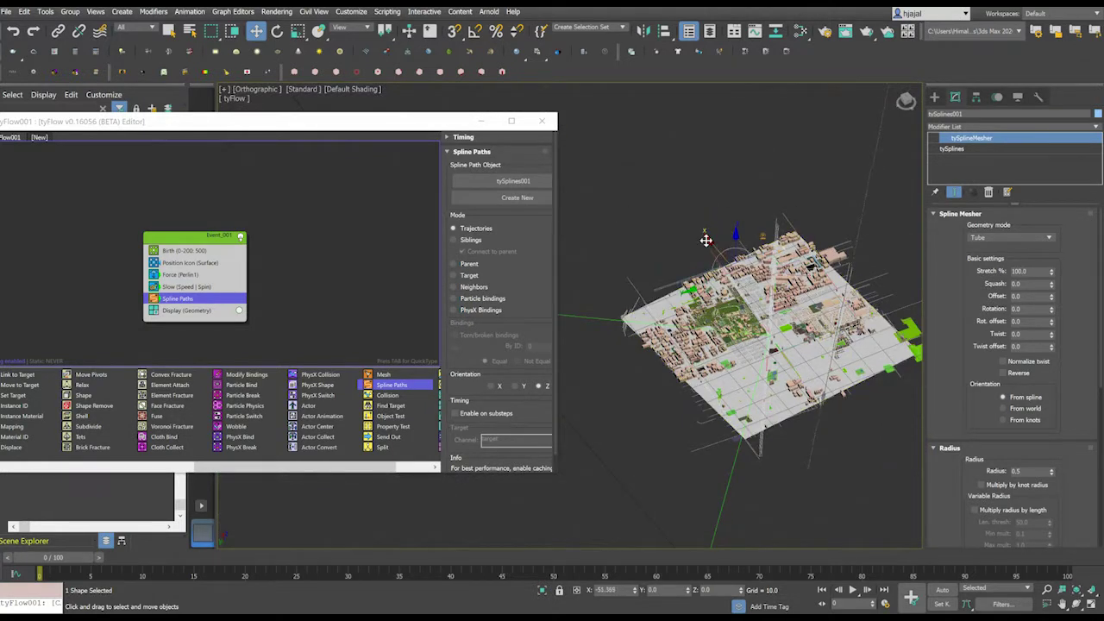
drag(691, 293, 731, 274)
scroll(770, 250, up, 5)
scroll(737, 259, up, 3)
key(r)
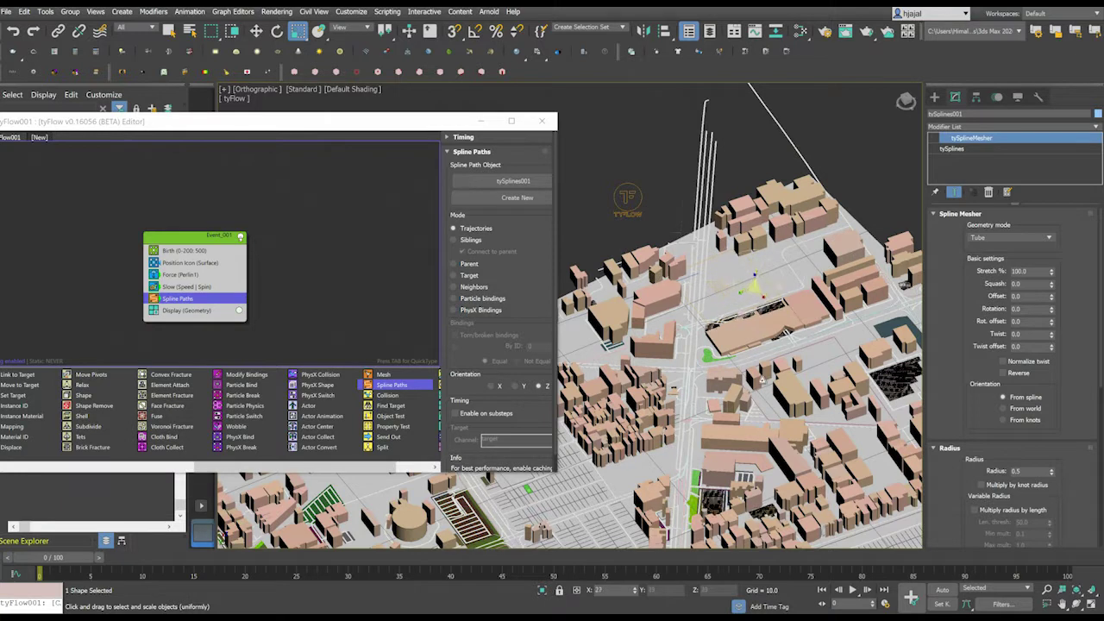
scroll(730, 278, up, 3)
key(w)
drag(734, 302, 681, 323)
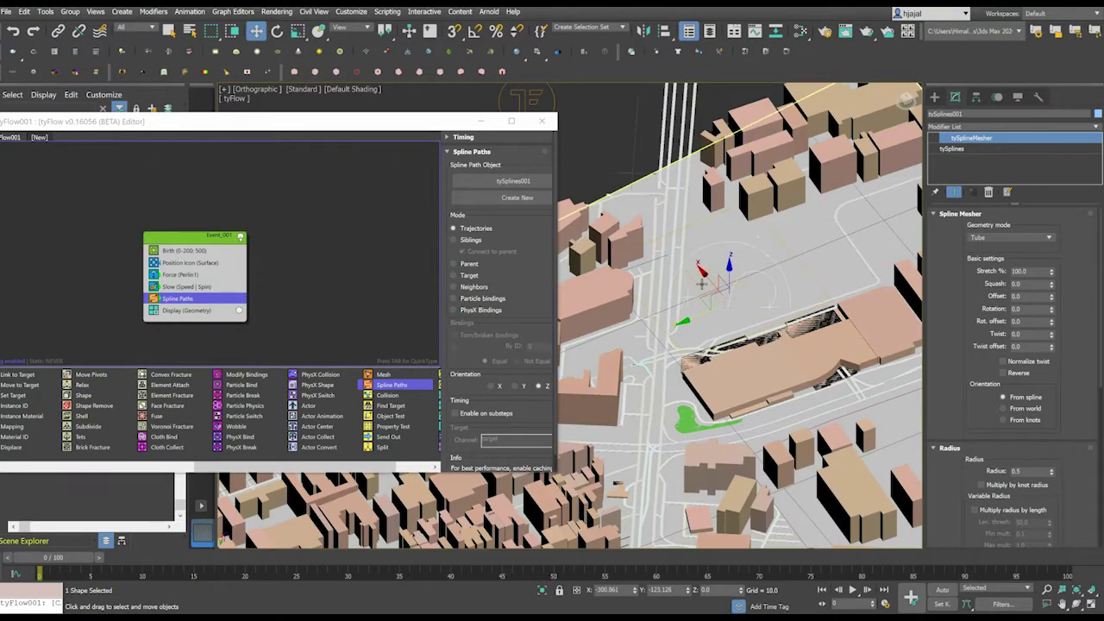
Step: Nudge the tySplines object to about X -300, raise it to about Z 2.4, and raise the emitter icon to about Z 1.3
drag(703, 271, 689, 256)
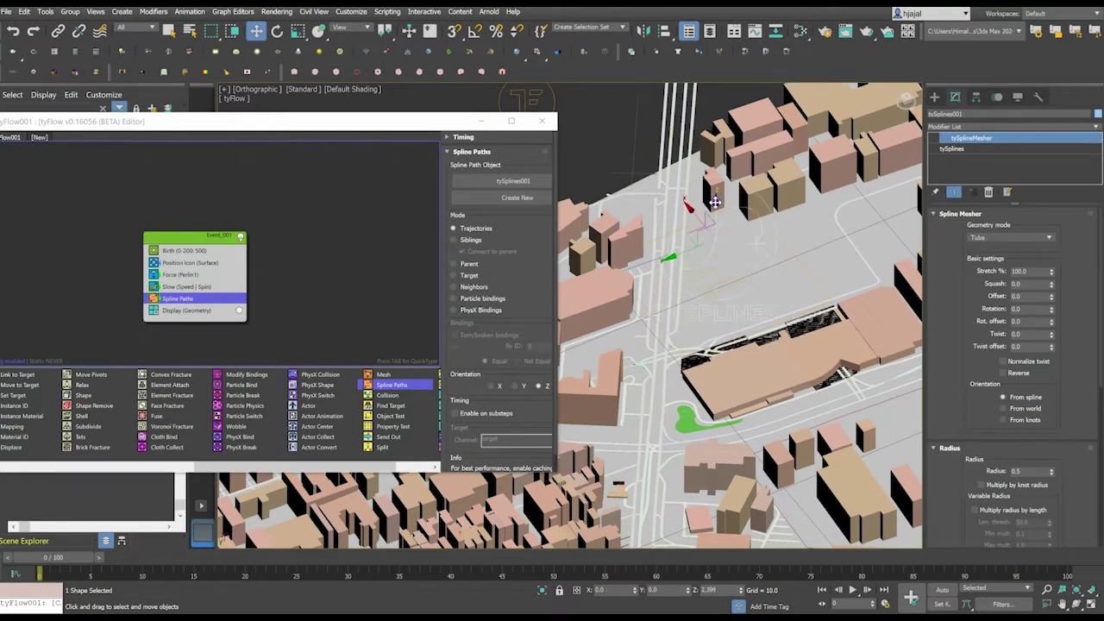
key(e)
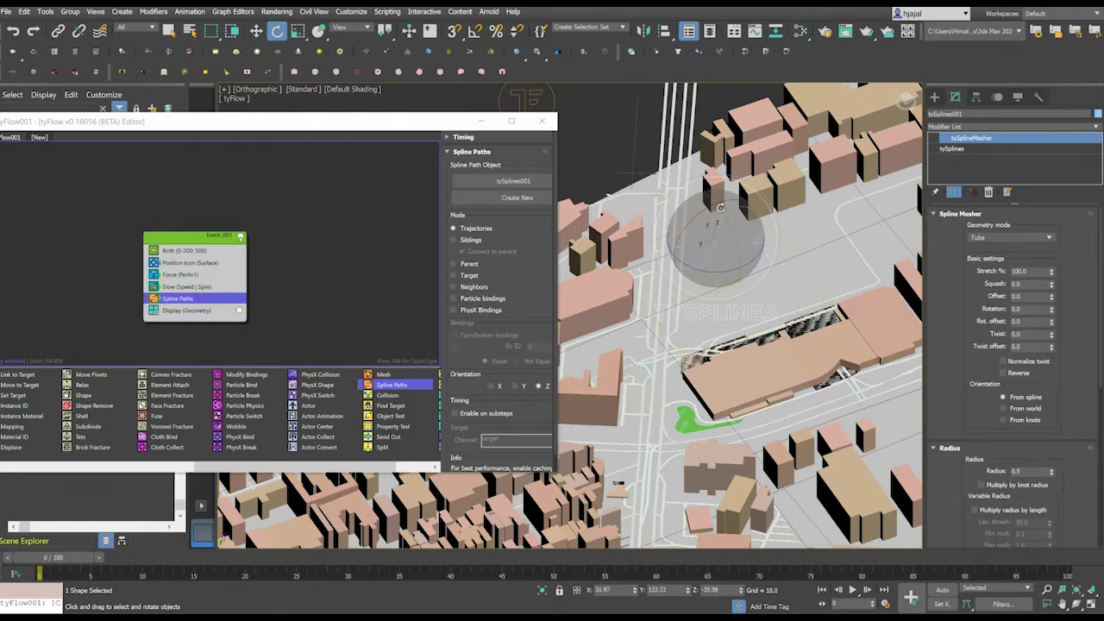
key(w)
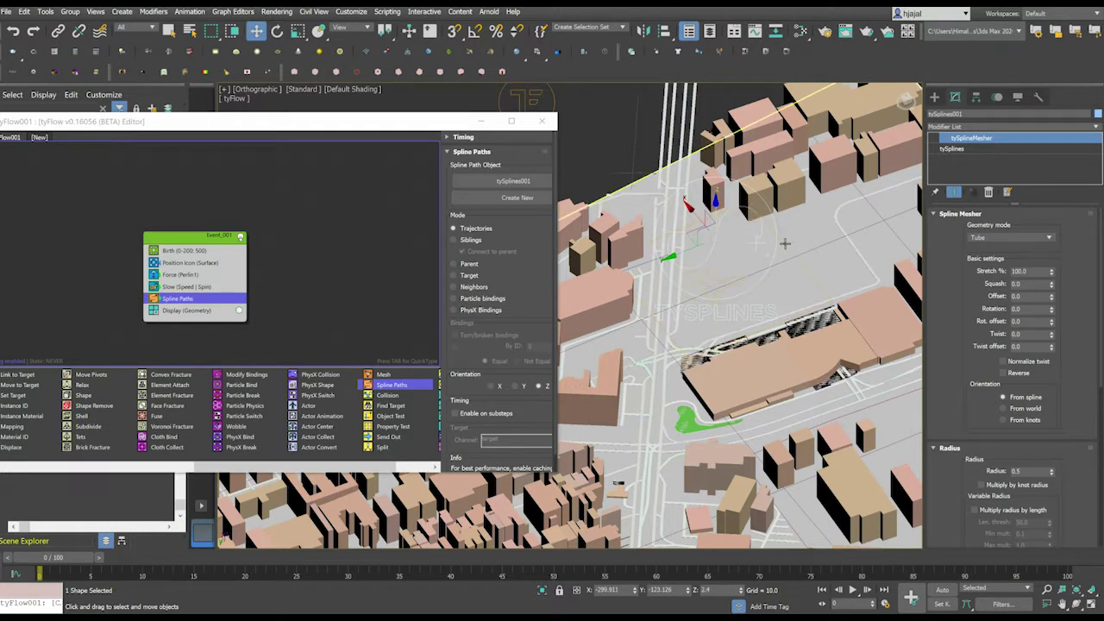
click(785, 244)
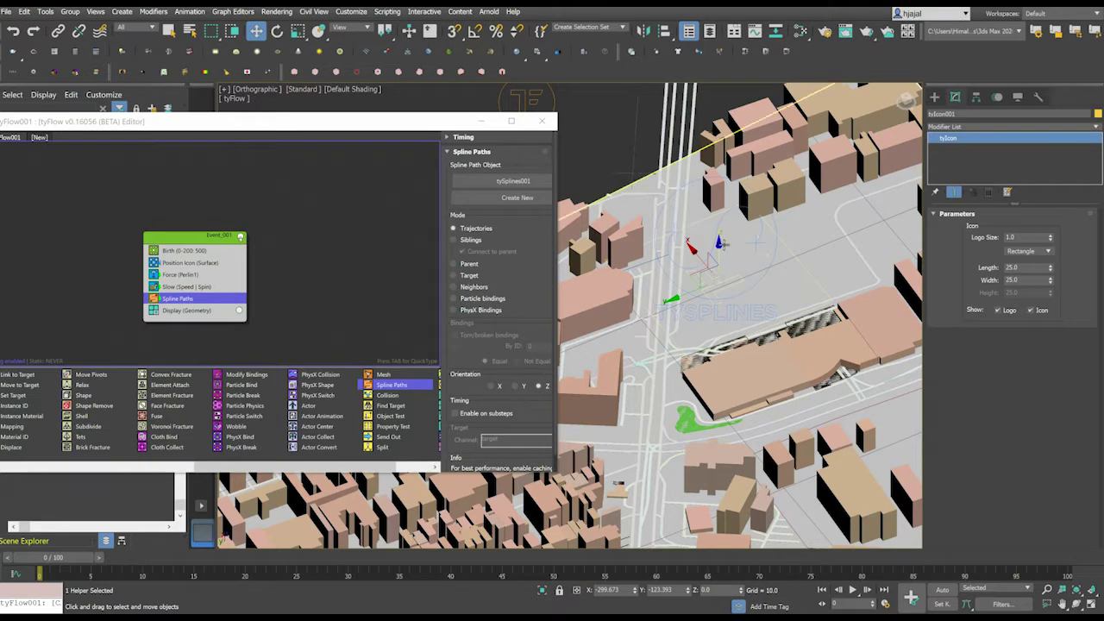
drag(717, 216, 685, 217)
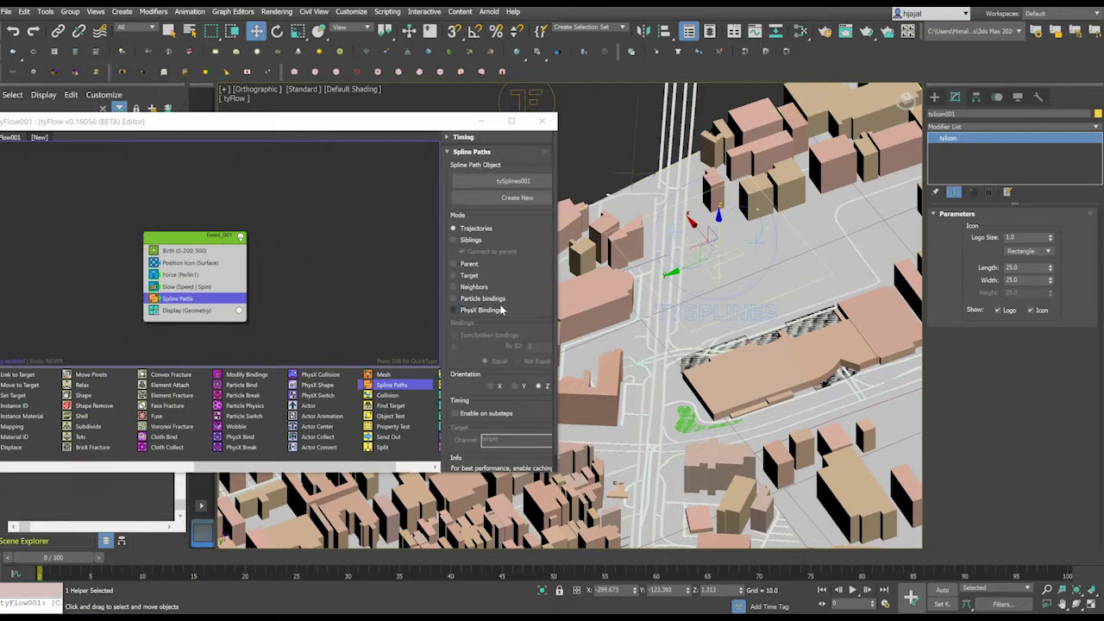
Step: Switch the Spline Paths operator to the Neighbors mode
scroll(496, 307, down, 1)
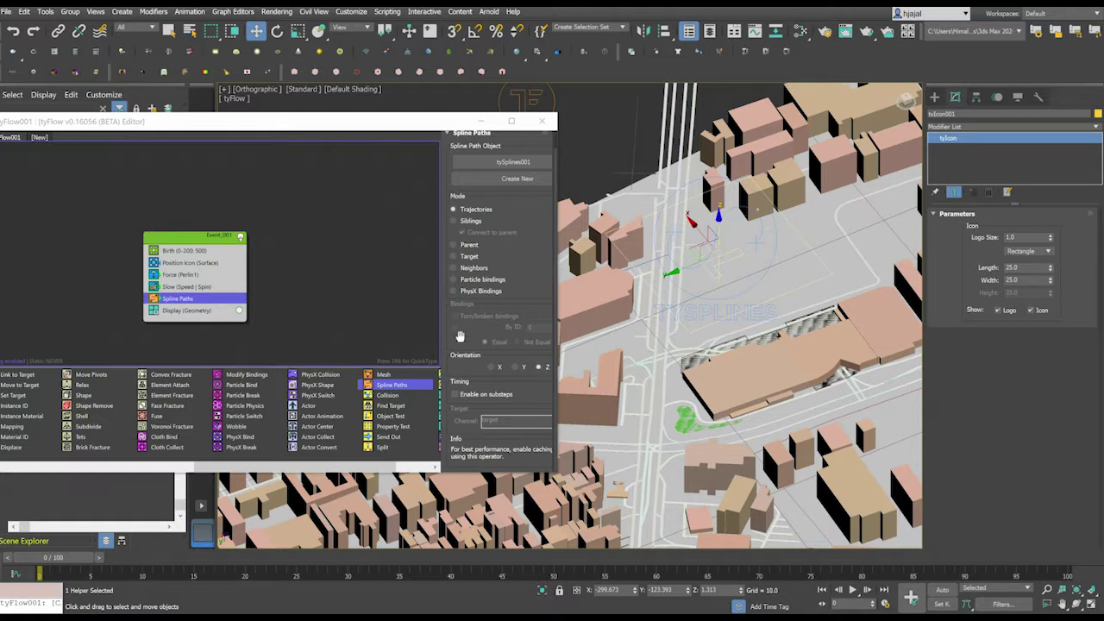
click(454, 268)
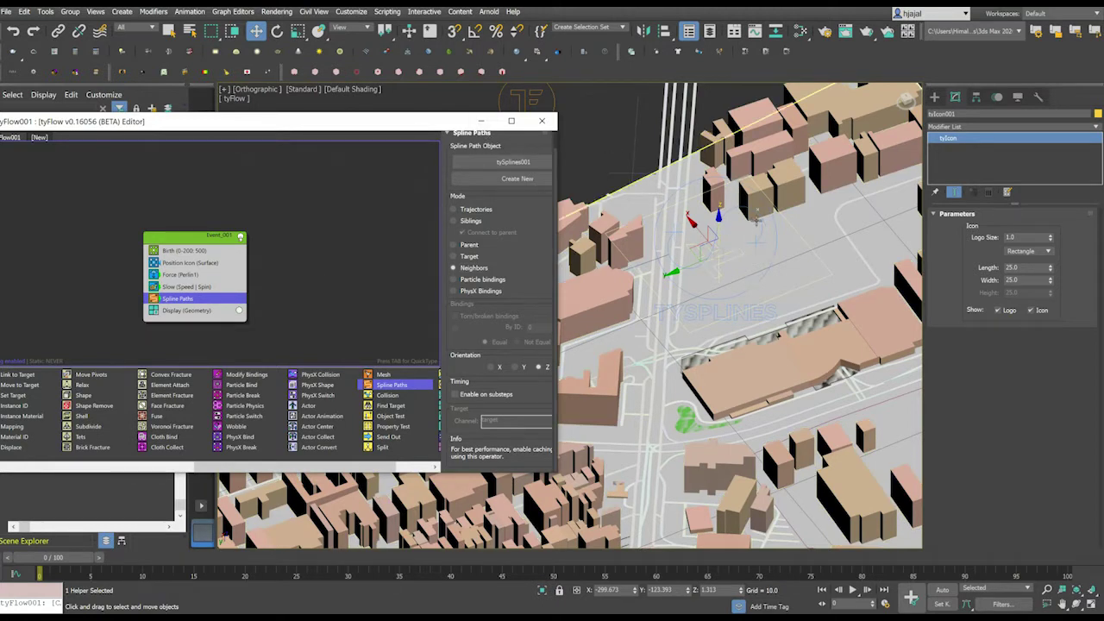
Step: Select the tySplines object and set the radius in its tySplineMesher modifier to 20
click(757, 224)
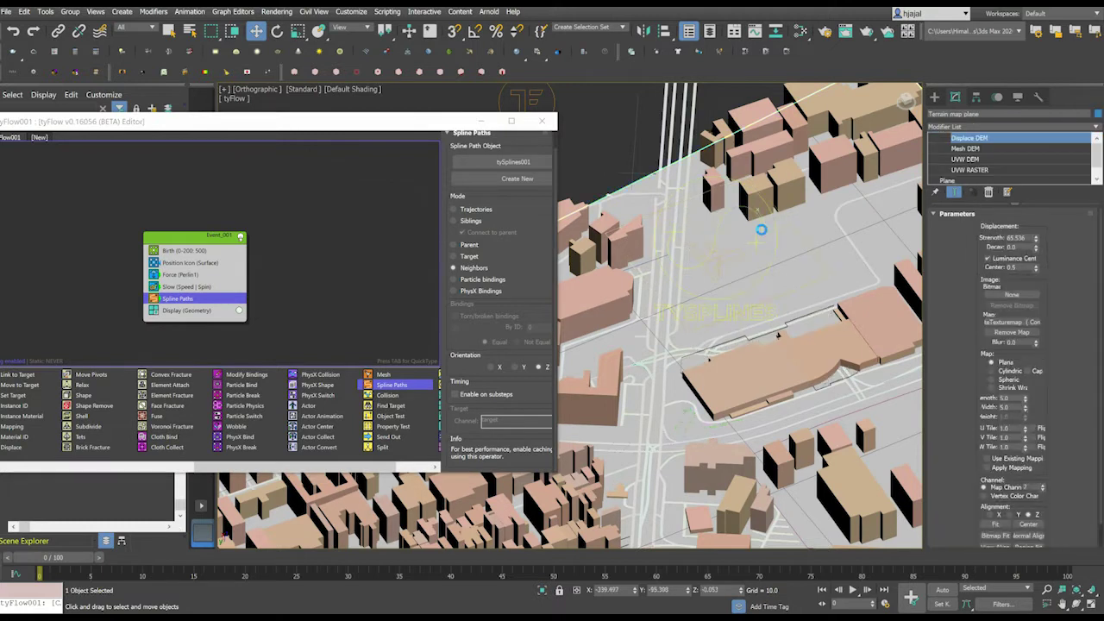
click(760, 229)
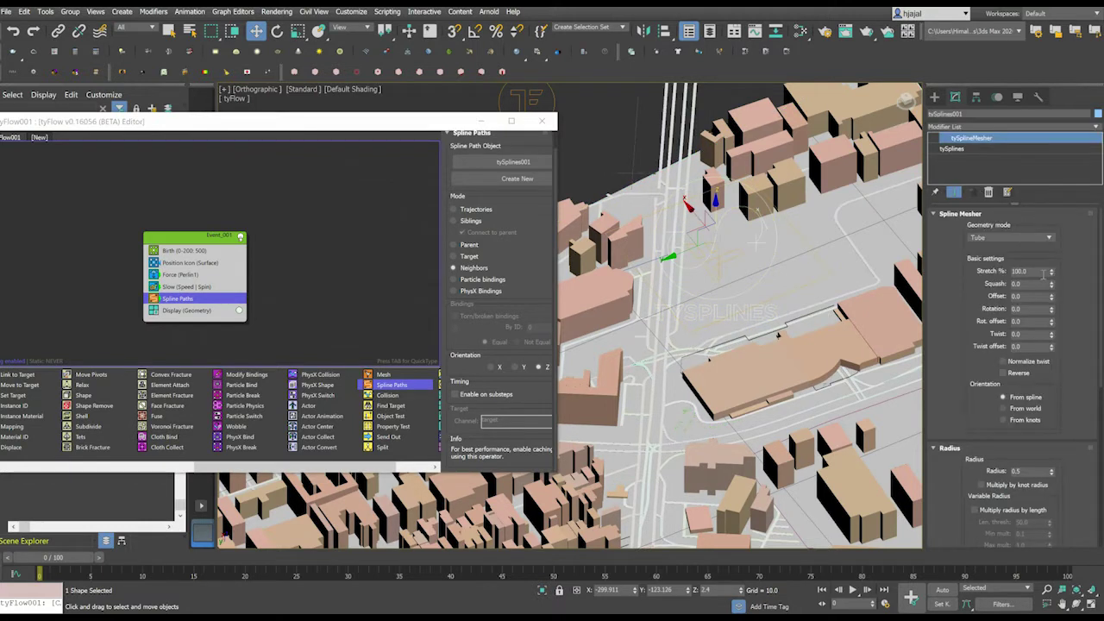
scroll(1092, 305, down, 5)
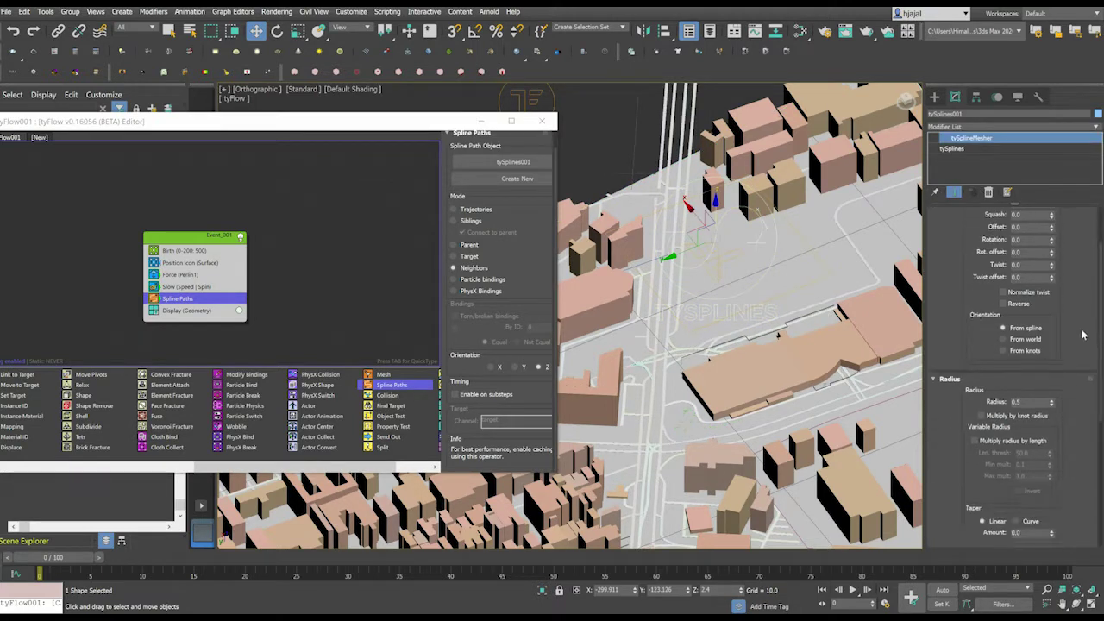
scroll(1083, 335, down, 2)
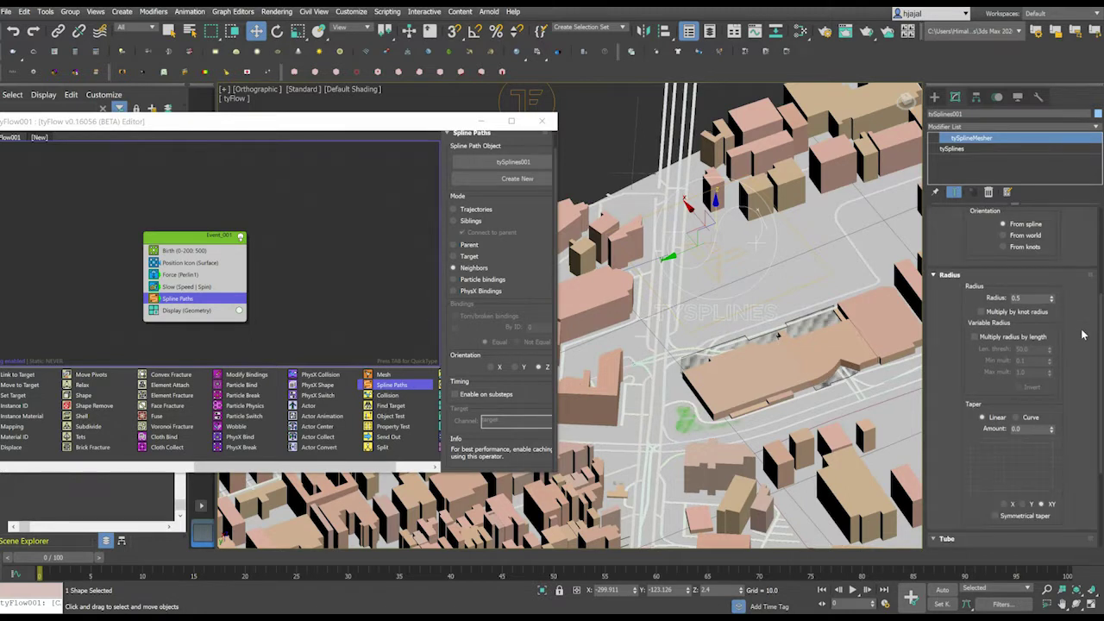
double_click(1033, 299)
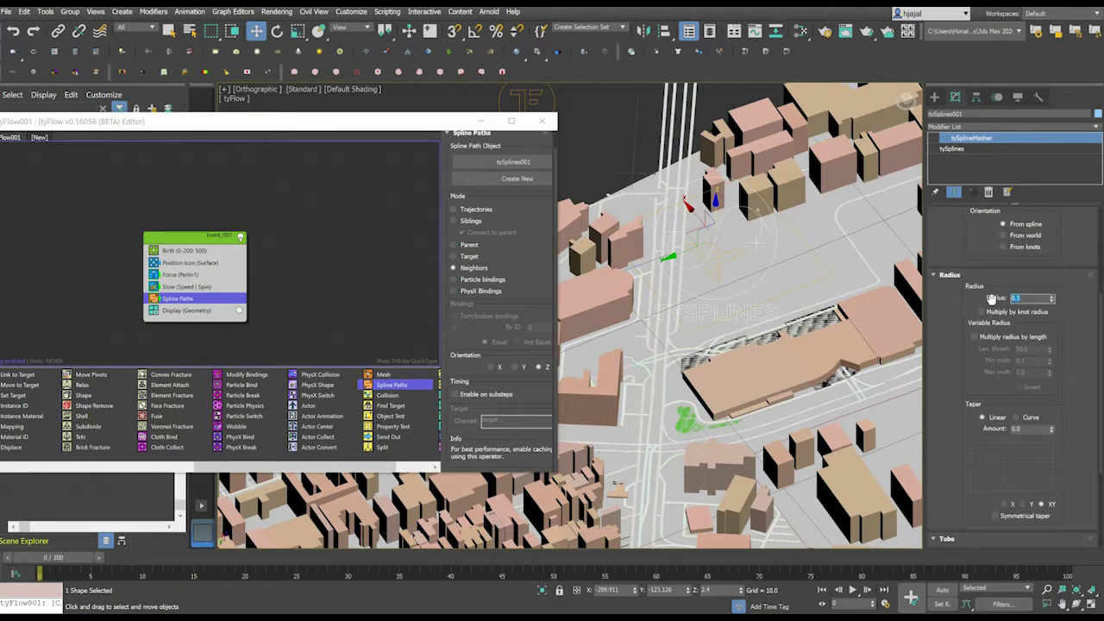
scroll(1069, 318, down, 4)
scroll(1070, 318, down, 1)
scroll(1047, 345, up, 6)
scroll(1055, 347, up, 5)
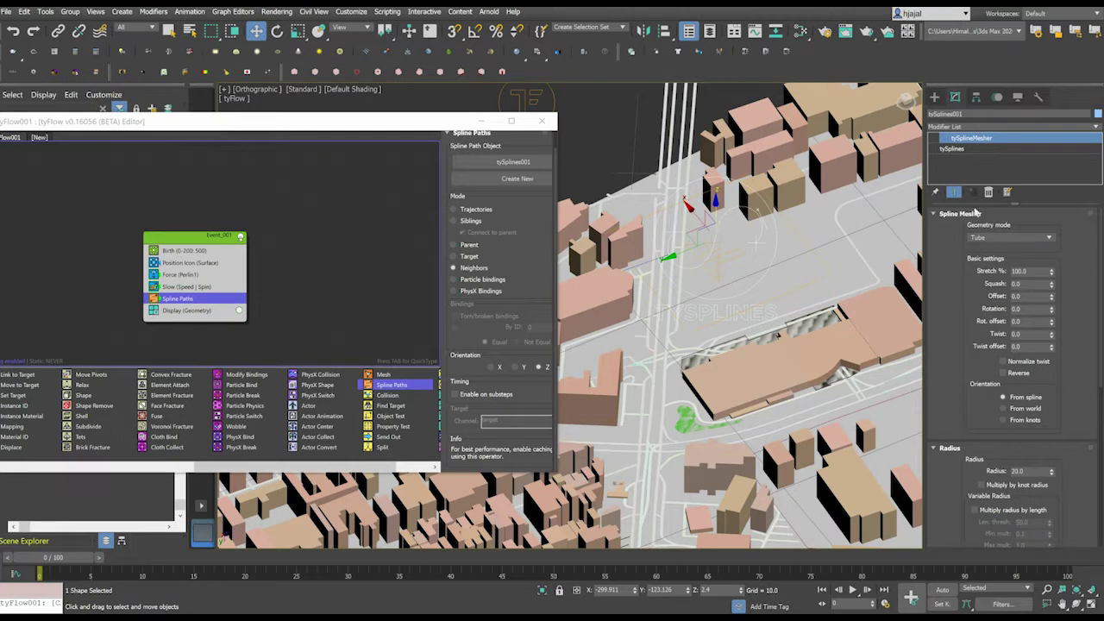
Step: Advance to frame 10 and set the tySplines neighbor settings to Max dist 15.3 and Max neighbors 32
click(951, 149)
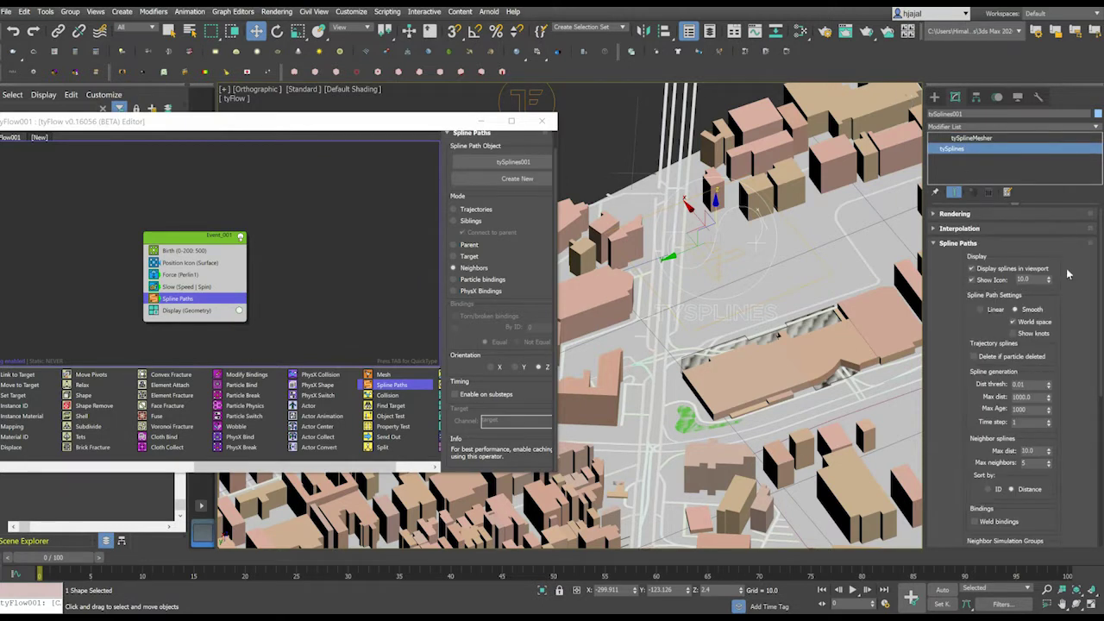
scroll(1066, 270, down, 4)
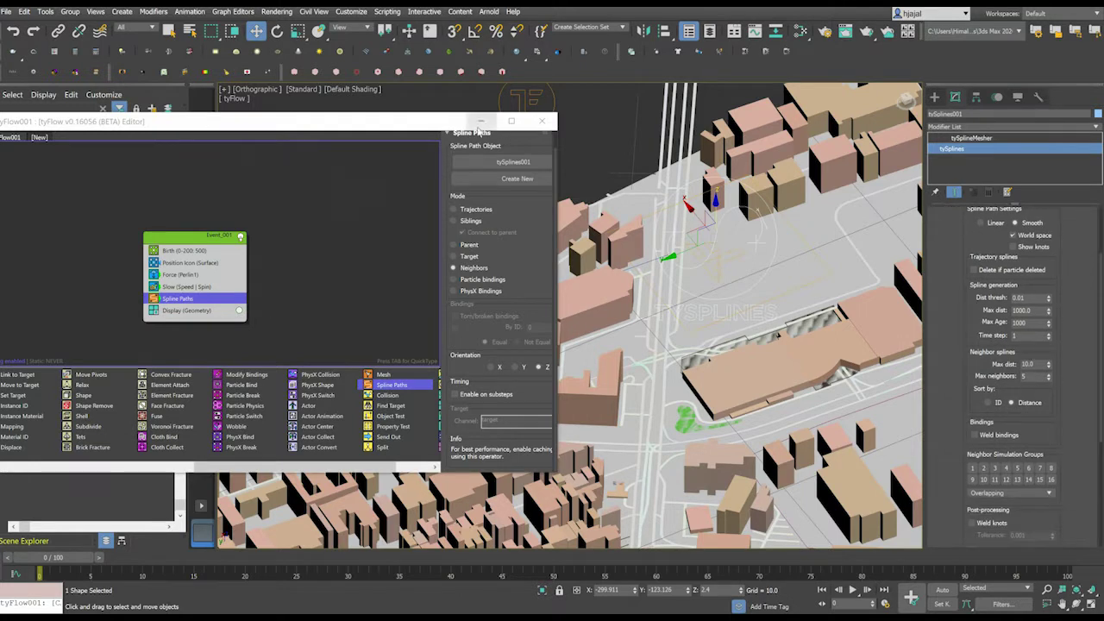
click(480, 122)
drag(71, 561, 163, 561)
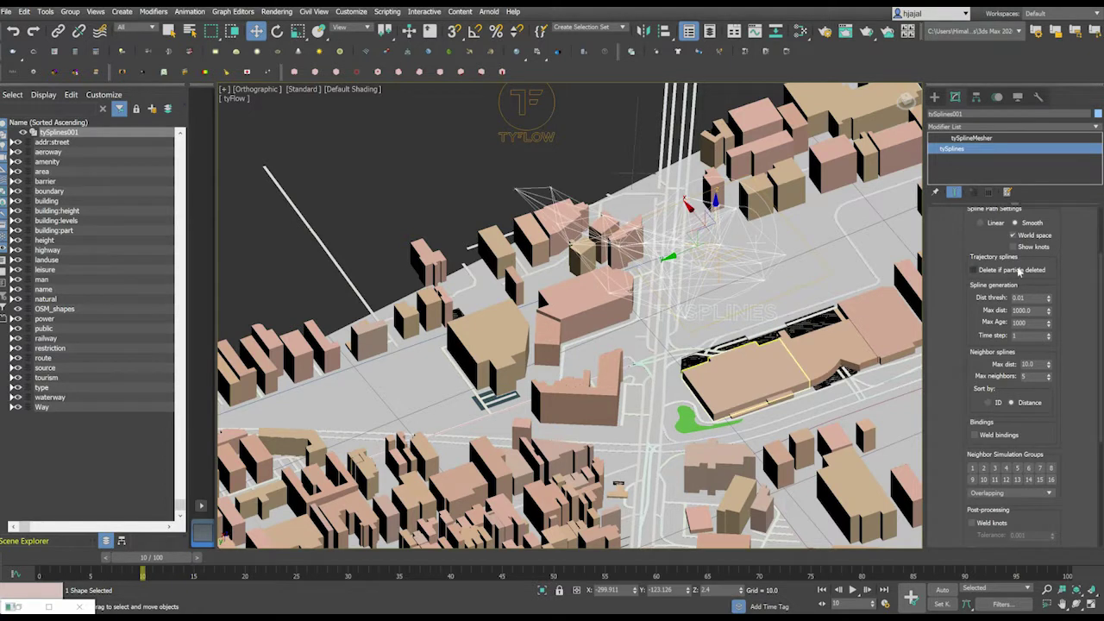
mouse_move(1050, 367)
mouse_down()
mouse_move(1049, 352)
mouse_move(1048, 365)
mouse_up()
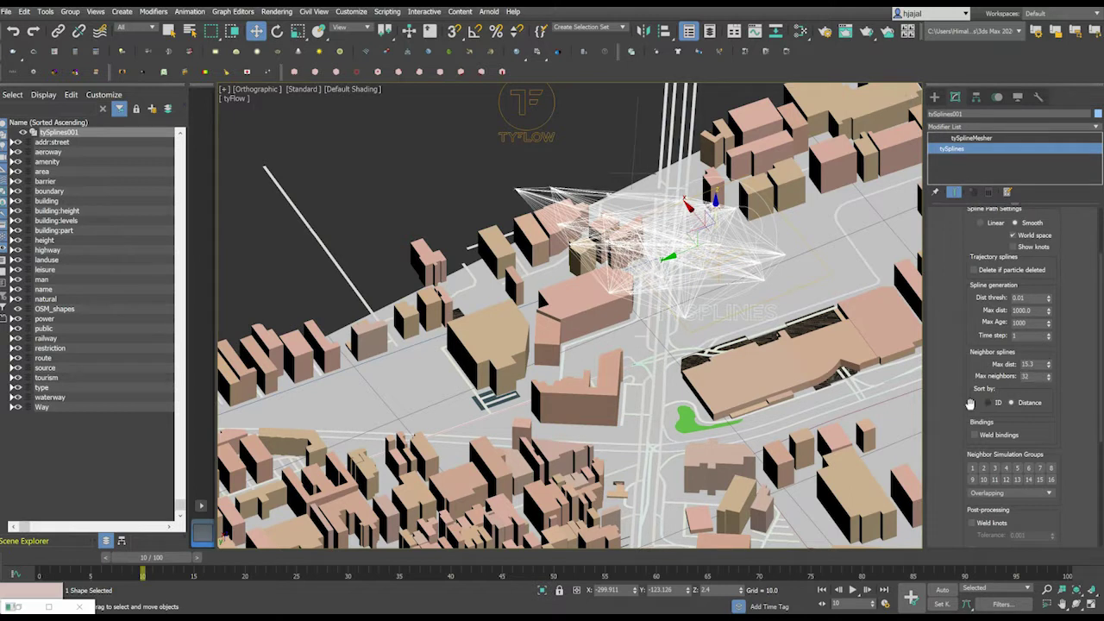
Step: Move the tySplines object across the main road onto the open ground, to about X -302, Y -129, Z 2
drag(668, 255, 766, 245)
drag(771, 178, 791, 217)
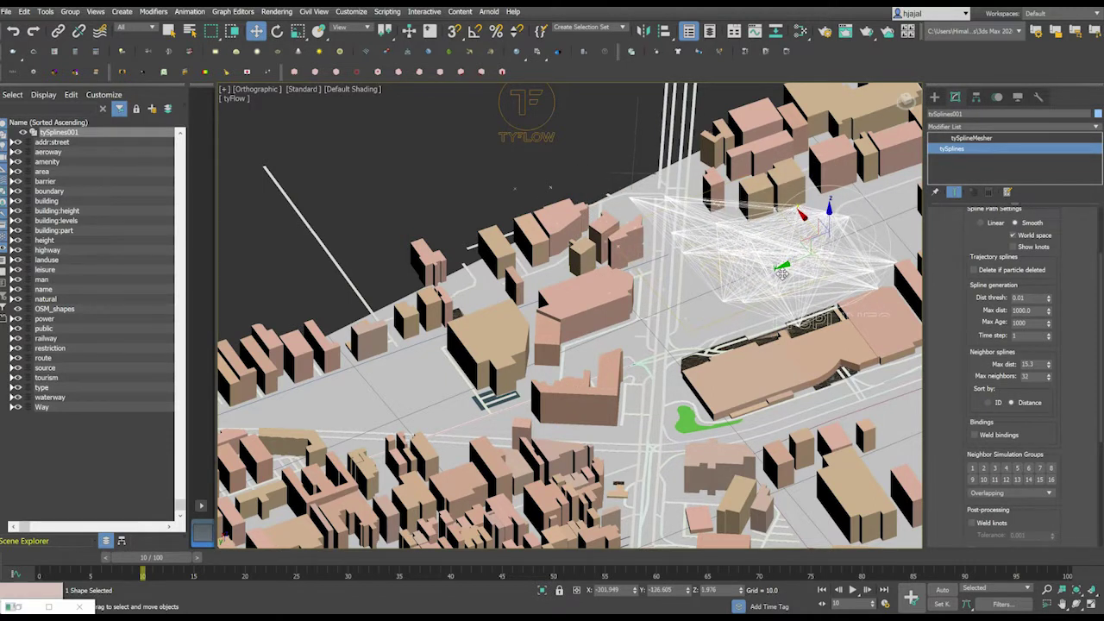
drag(785, 263, 845, 242)
scroll(807, 257, down, 3)
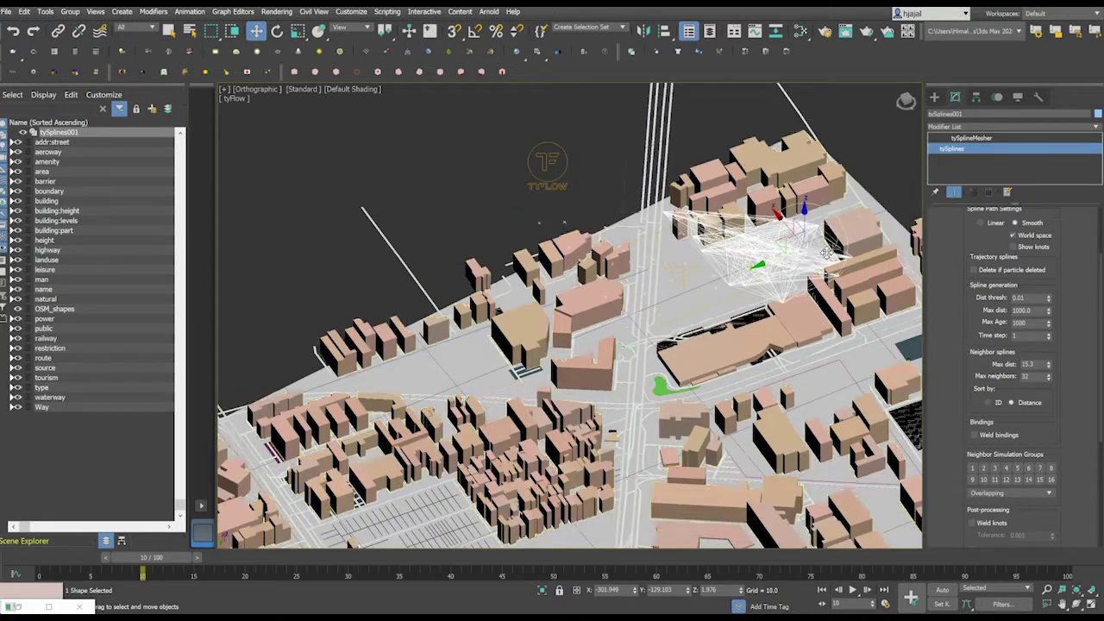
scroll(802, 258, up, 3)
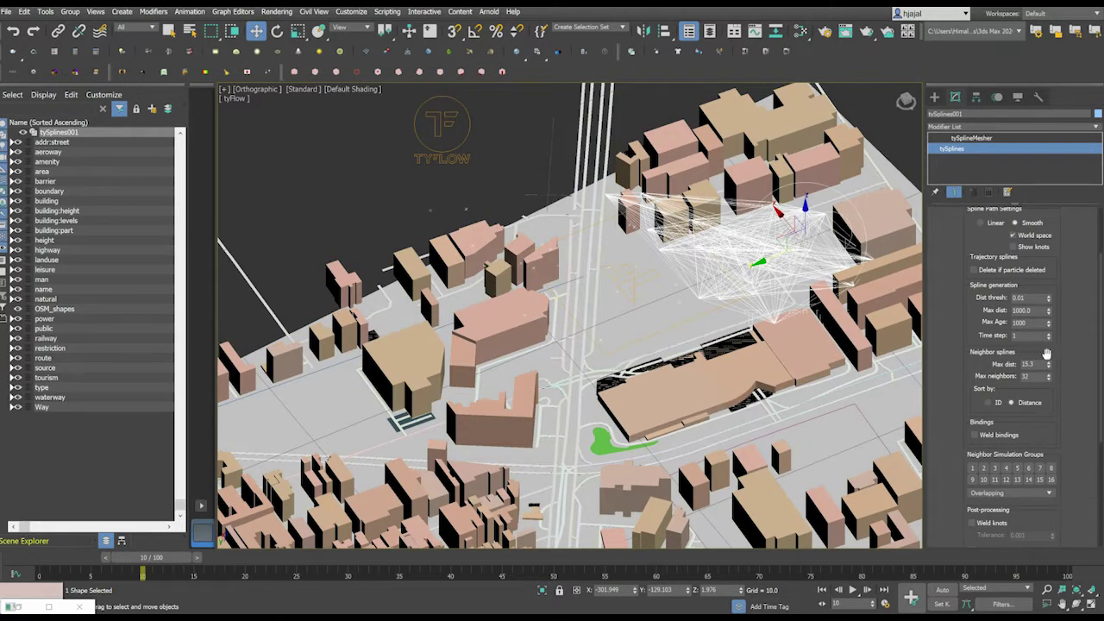
Step: Set the tySplines Max neighbors to 35 and go back to frame 5
drag(1048, 384, 1047, 377)
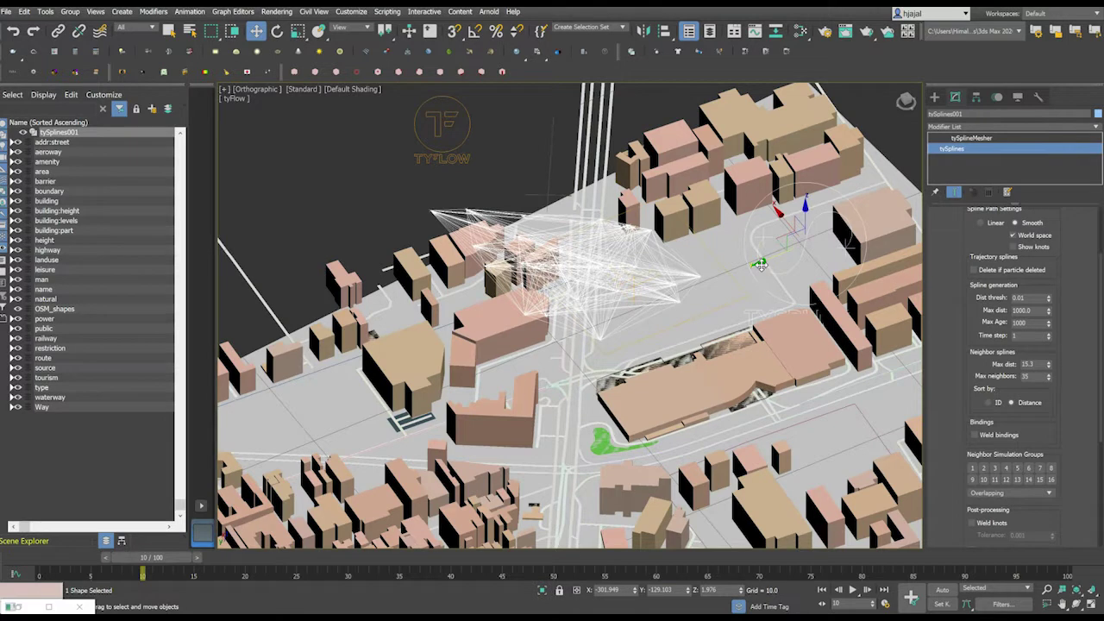
double_click(1040, 366)
drag(112, 559, 90, 566)
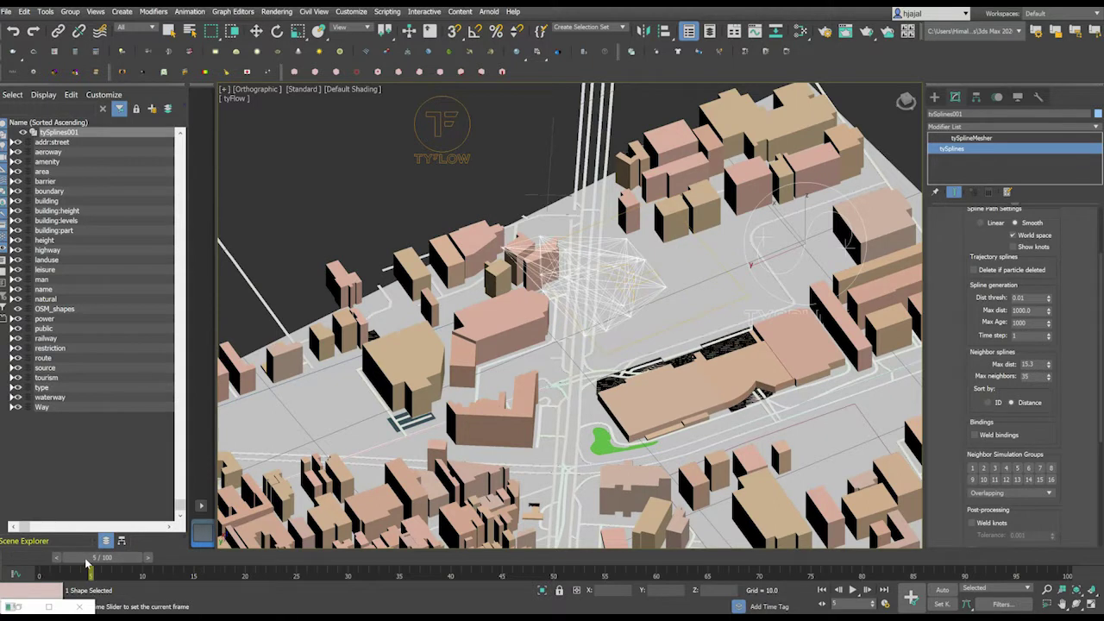
Step: Select the emitter icon and move it about 5.7 units along negative Y, next to the tySplines object
key(w)
click(595, 289)
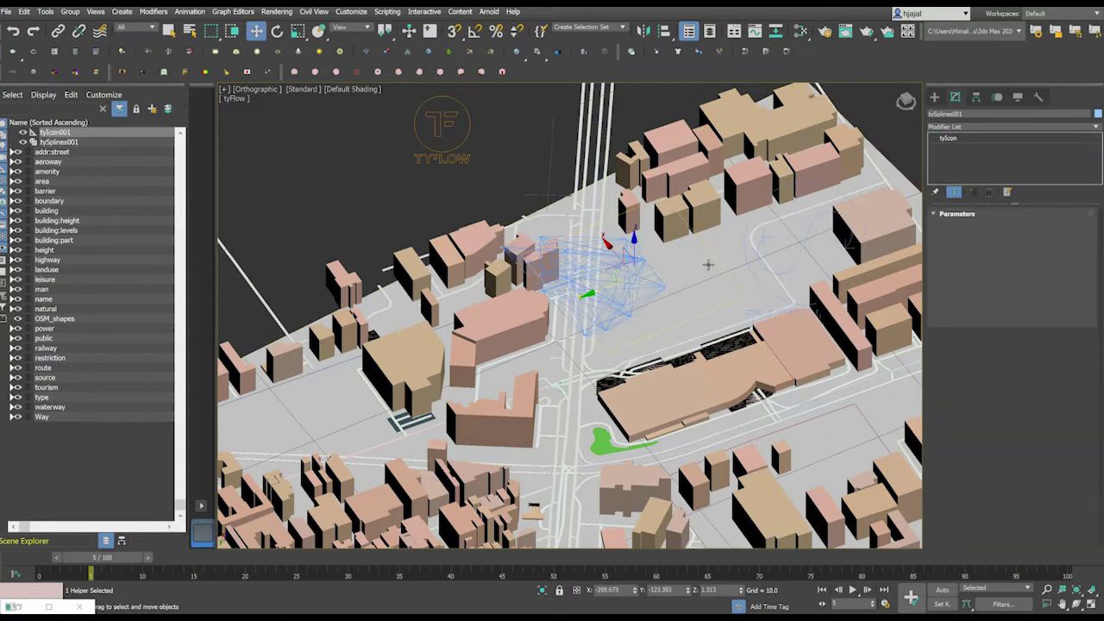
drag(590, 293, 726, 238)
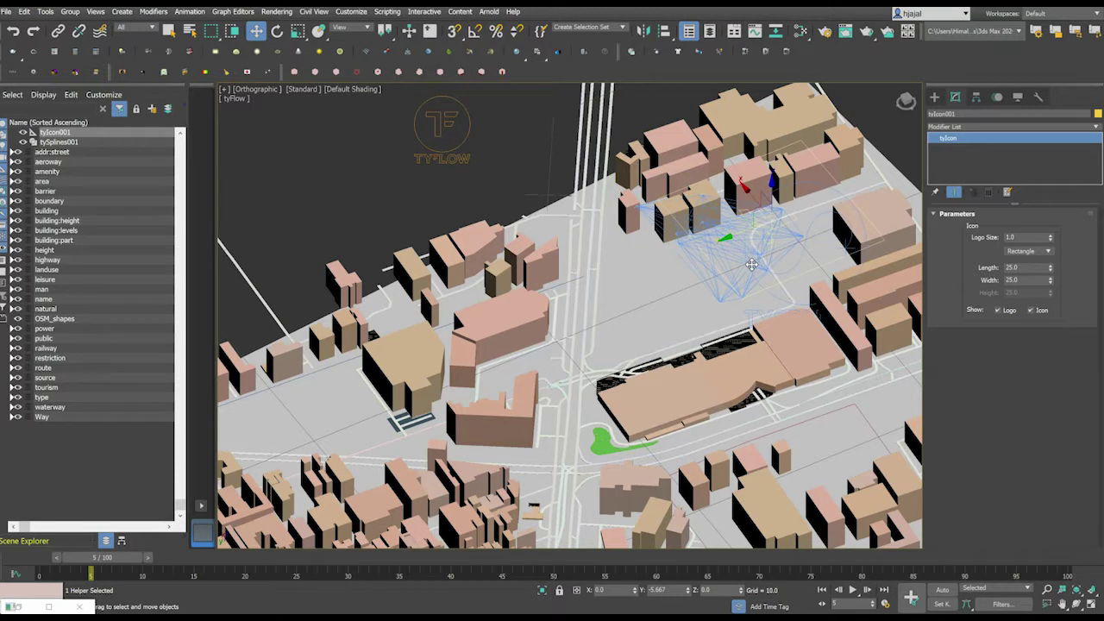
Step: Select the tySplines object again and set Max neighbors to 10 in its base spline settings
click(821, 217)
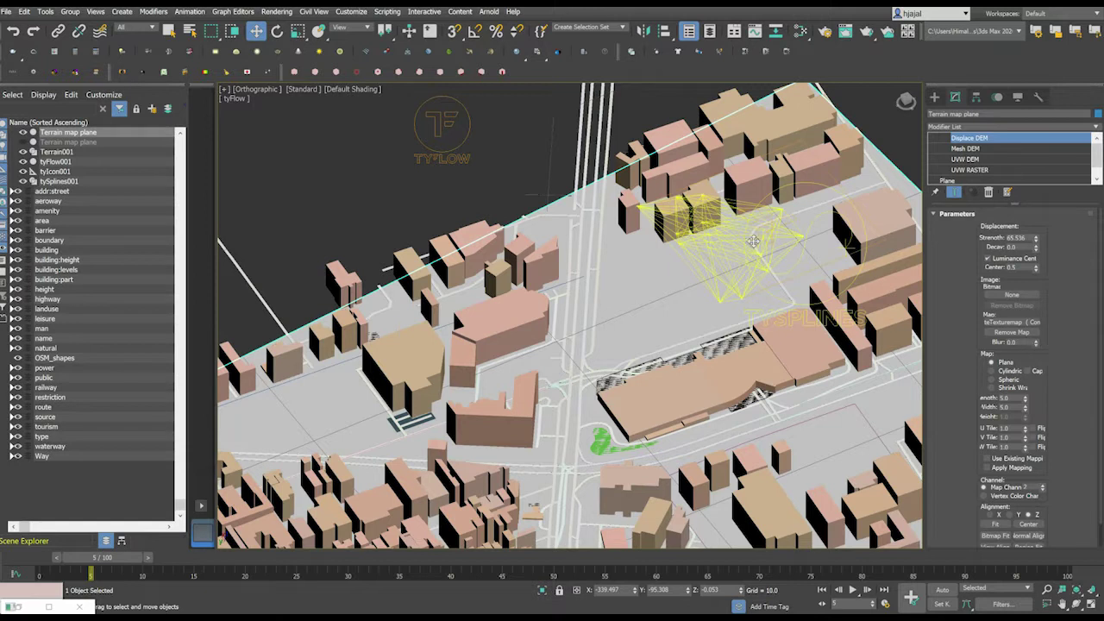
click(814, 219)
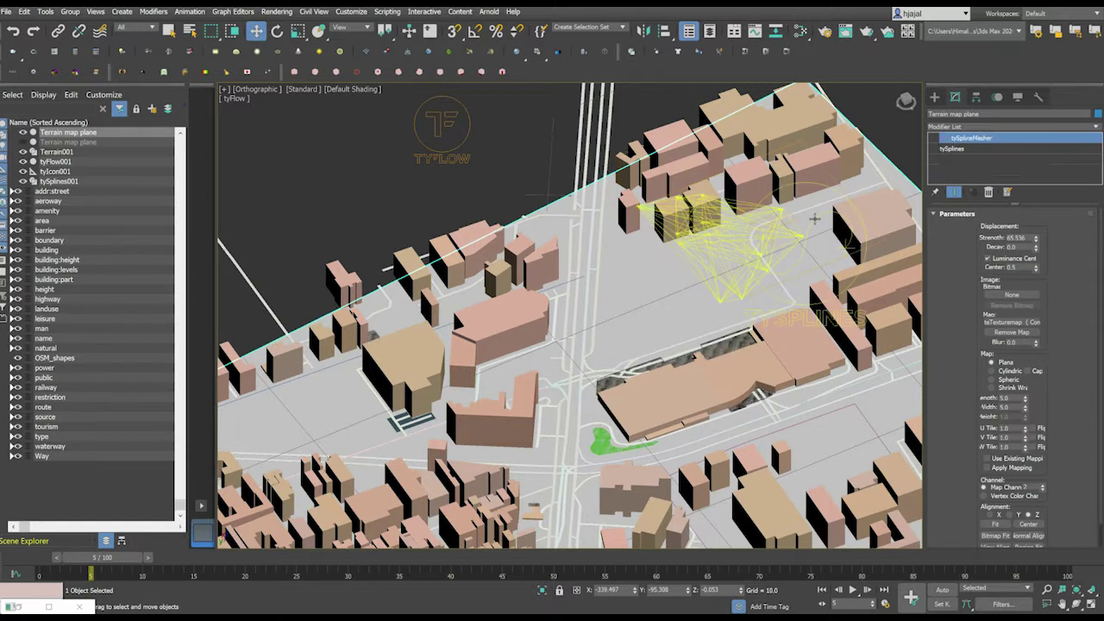
scroll(1062, 375, down, 1)
scroll(1061, 375, up, 1)
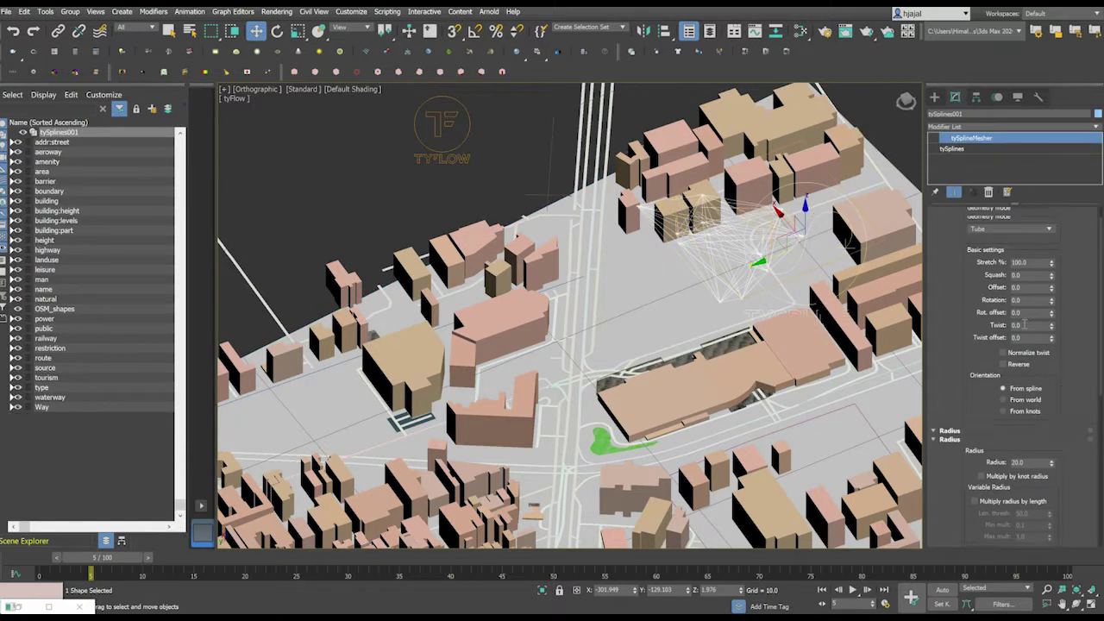
click(951, 148)
scroll(1054, 269, down, 1)
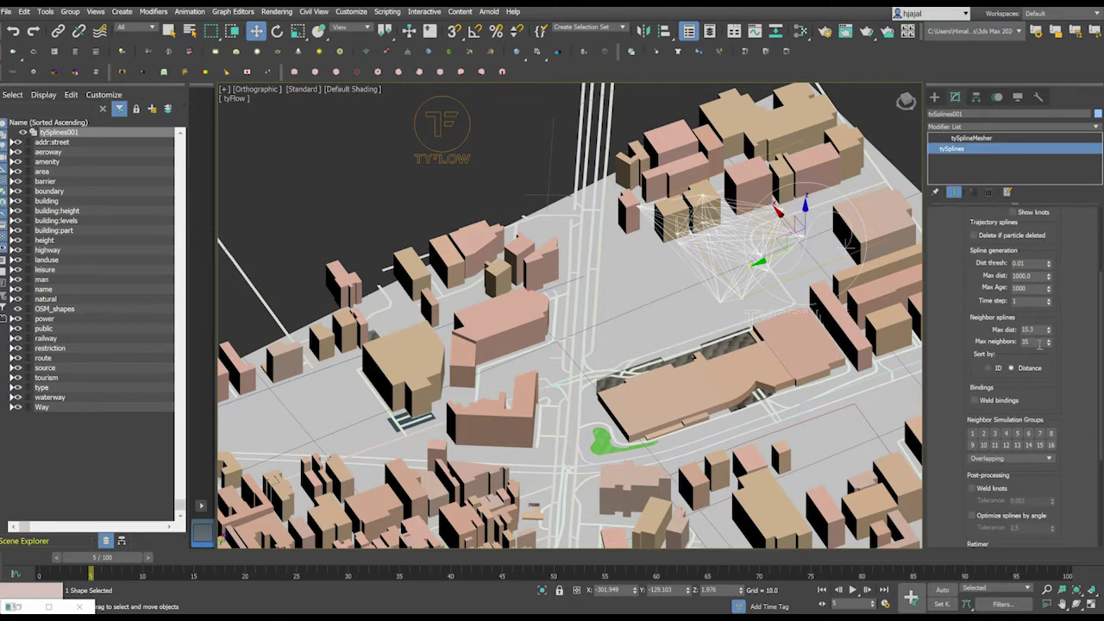
drag(1038, 342, 988, 342)
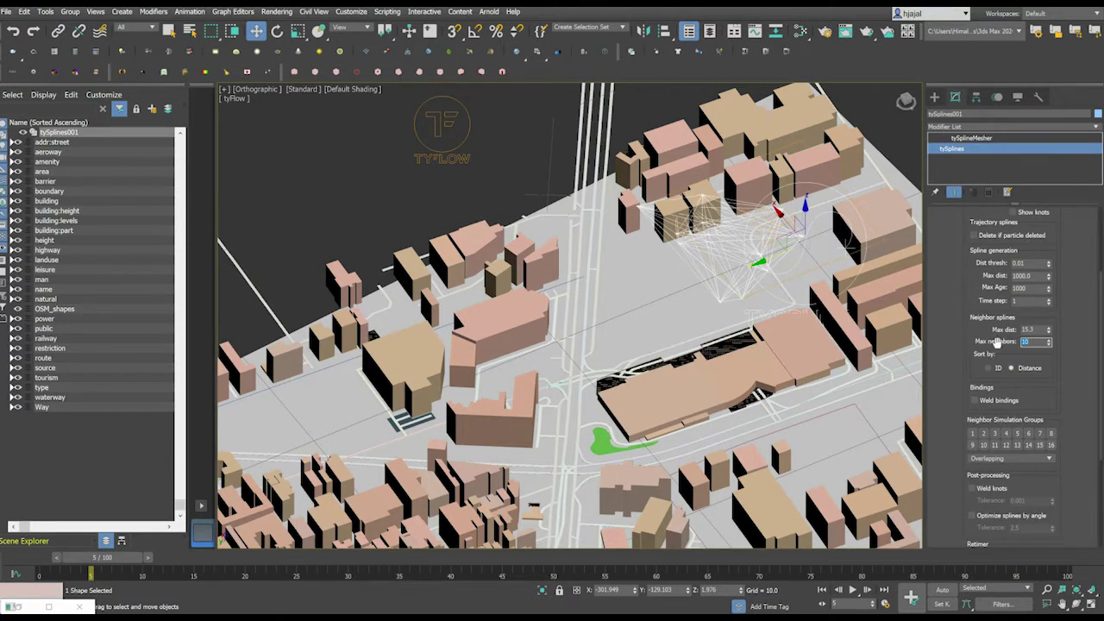
Step: Set the neighbor splines' Max dist to 16.5 and advance the animation to frame 15
drag(1049, 331, 1049, 321)
drag(181, 560, 222, 559)
key(w)
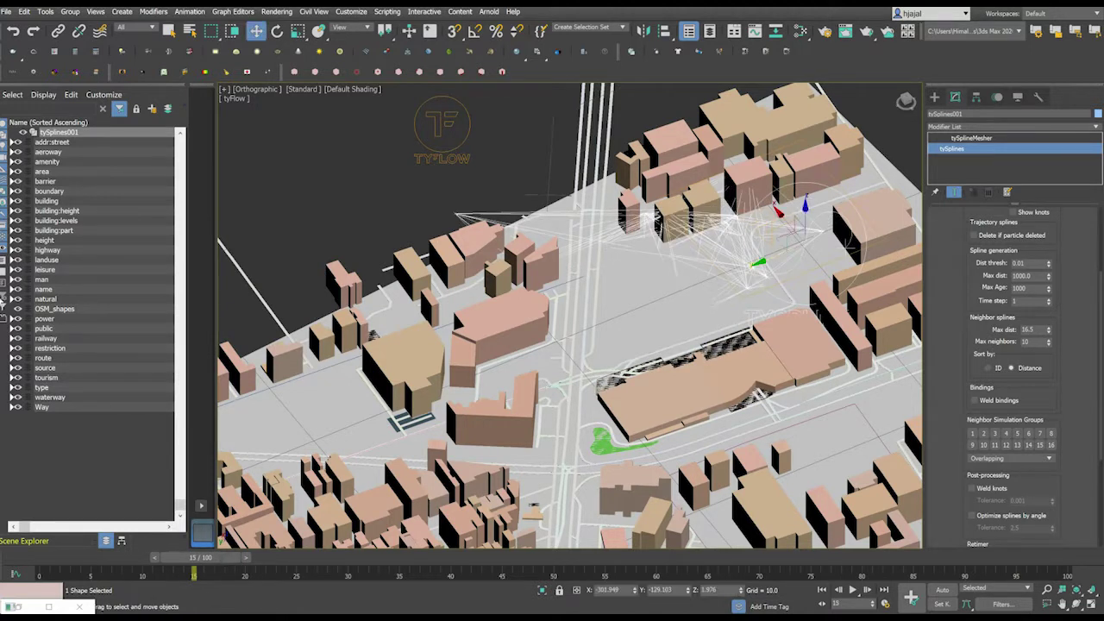
Step: Select the tyIcon001 emitter icon from the scene's object list
scroll(112, 259, up, 3)
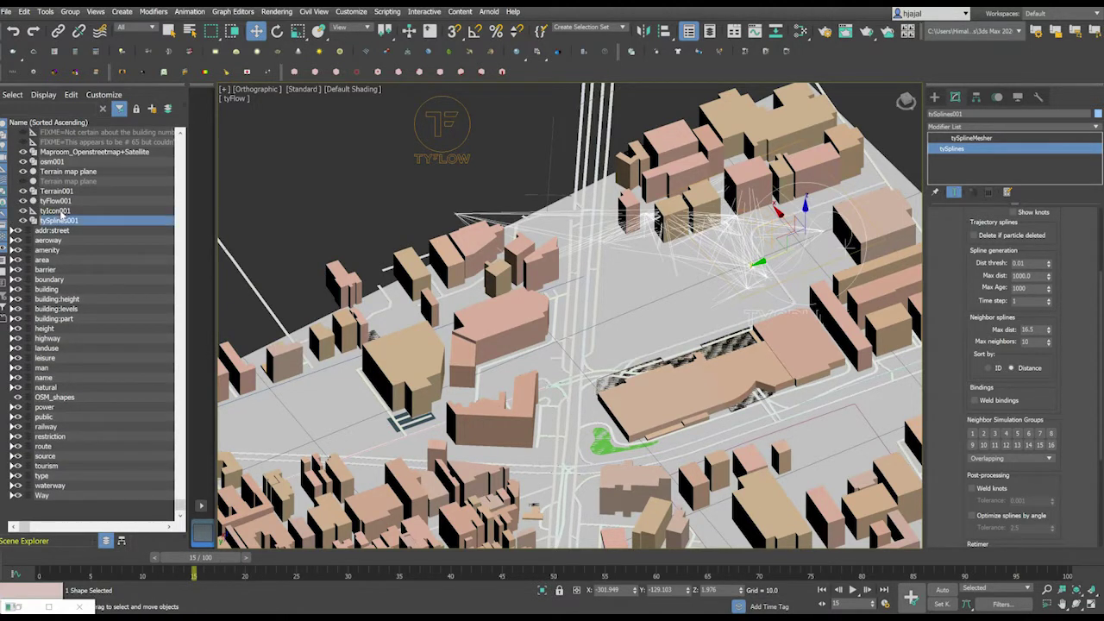
click(55, 210)
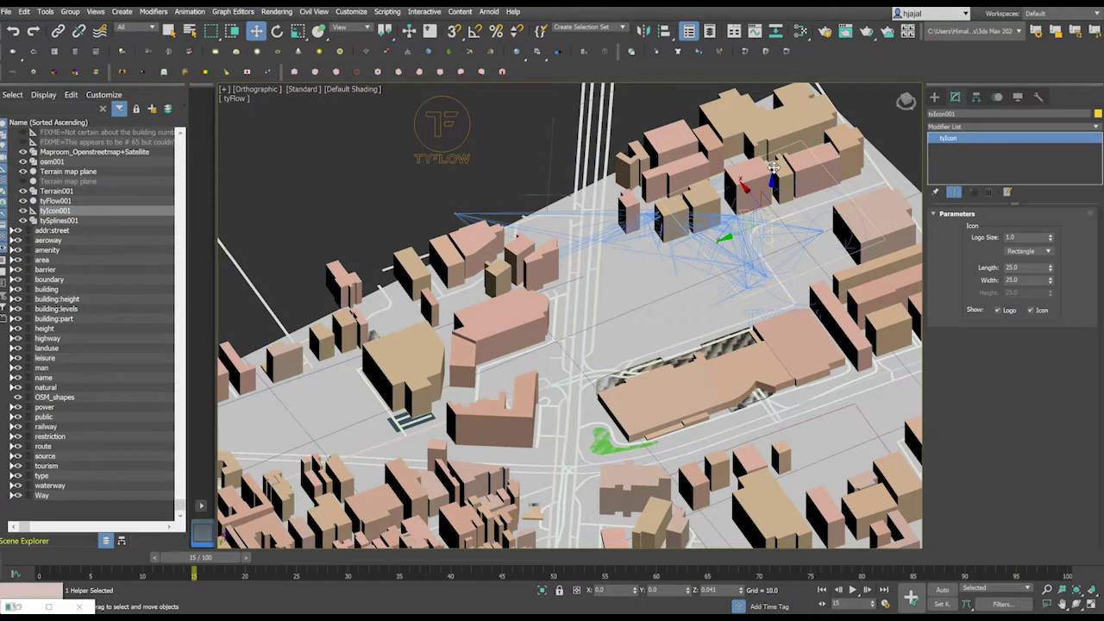